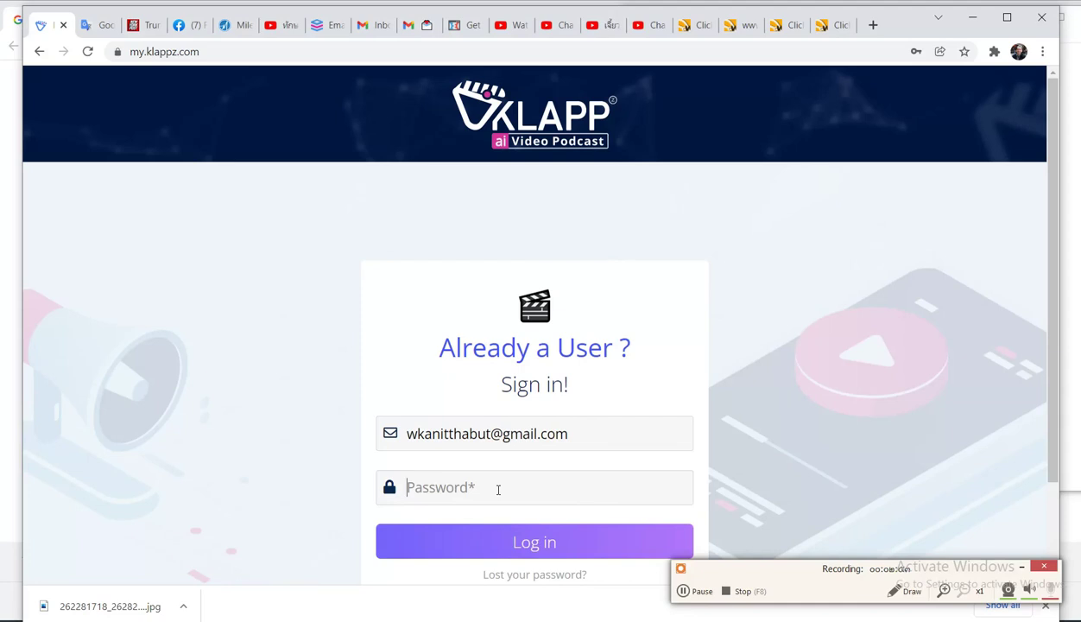
{"action": "type", "text": "************"}
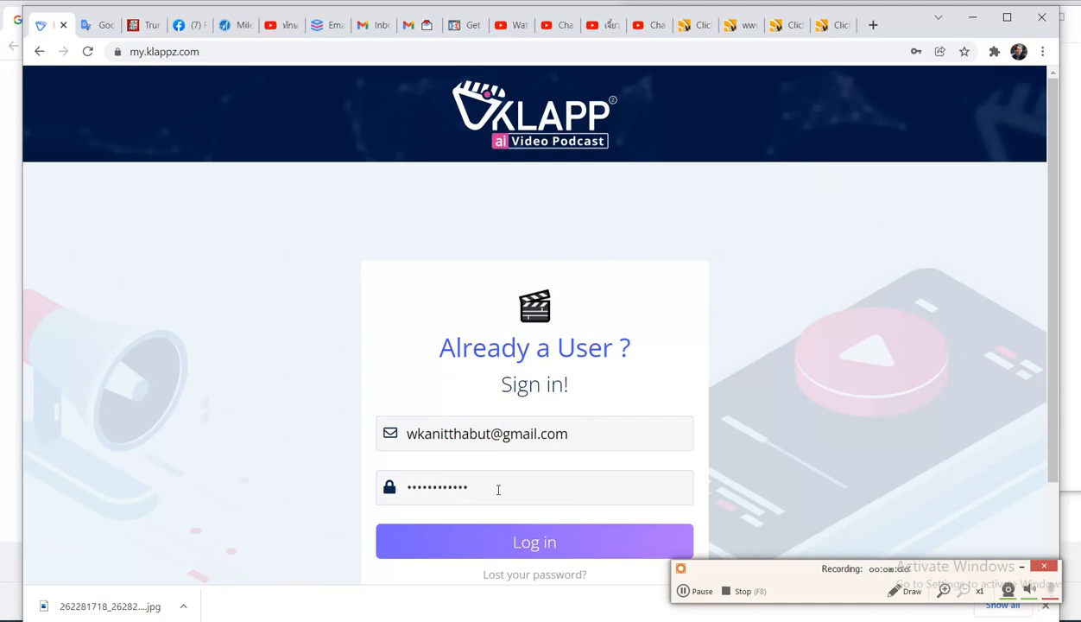
Log in to the Klappz account to reach the podcast dashboard
{"action": "left_click", "coordinate": [513, 528]}
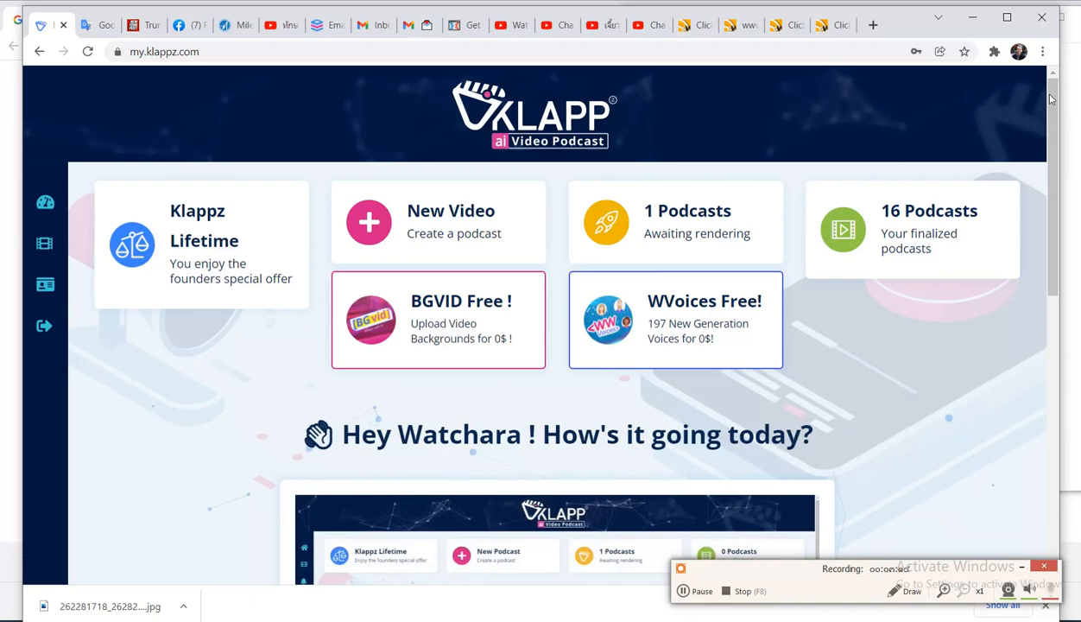
{"action": "scroll", "coordinate": [1052, 106], "scroll_direction": "down", "scroll_amount": 1}
{"action": "mouse_move", "coordinate": [1052, 106]}
{"action": "left_mouse_down"}
{"action": "mouse_move", "coordinate": [1042, 281]}
{"action": "mouse_move", "coordinate": [1042, 104]}
{"action": "left_mouse_up"}
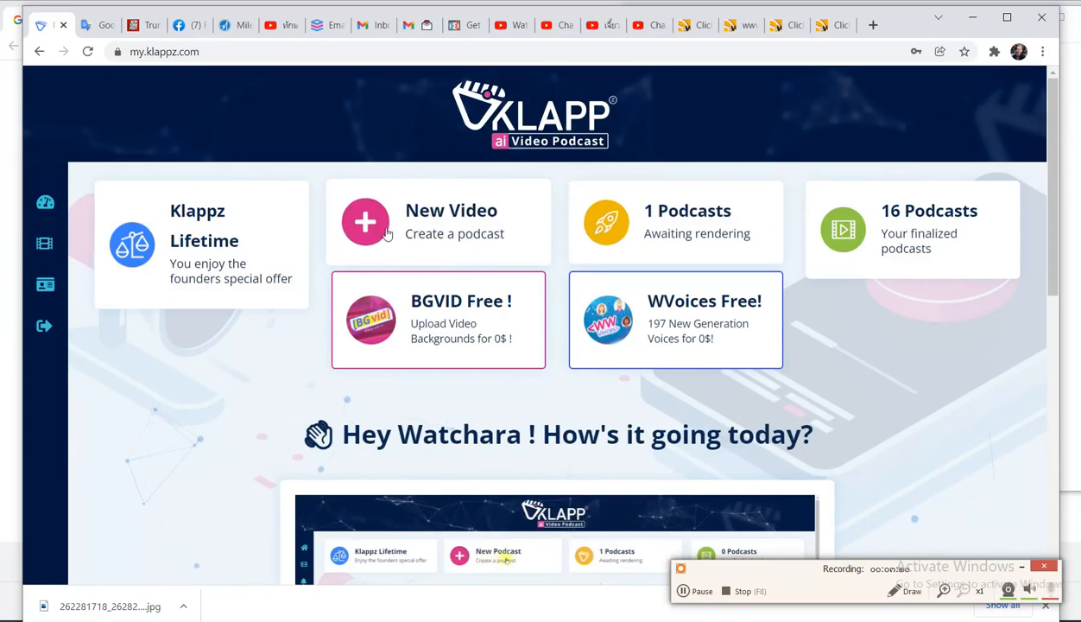
Start a new video podcast from the 'Create a podcast' card
{"action": "left_click", "coordinate": [373, 223]}
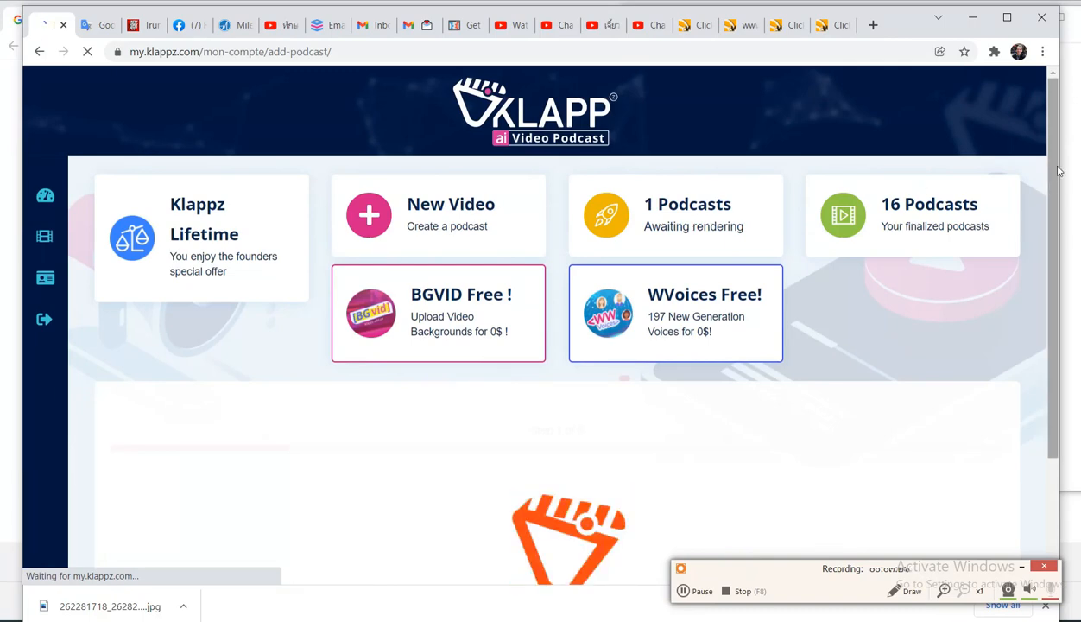
{"action": "scroll", "coordinate": [1058, 166], "scroll_direction": "down", "scroll_amount": 2}
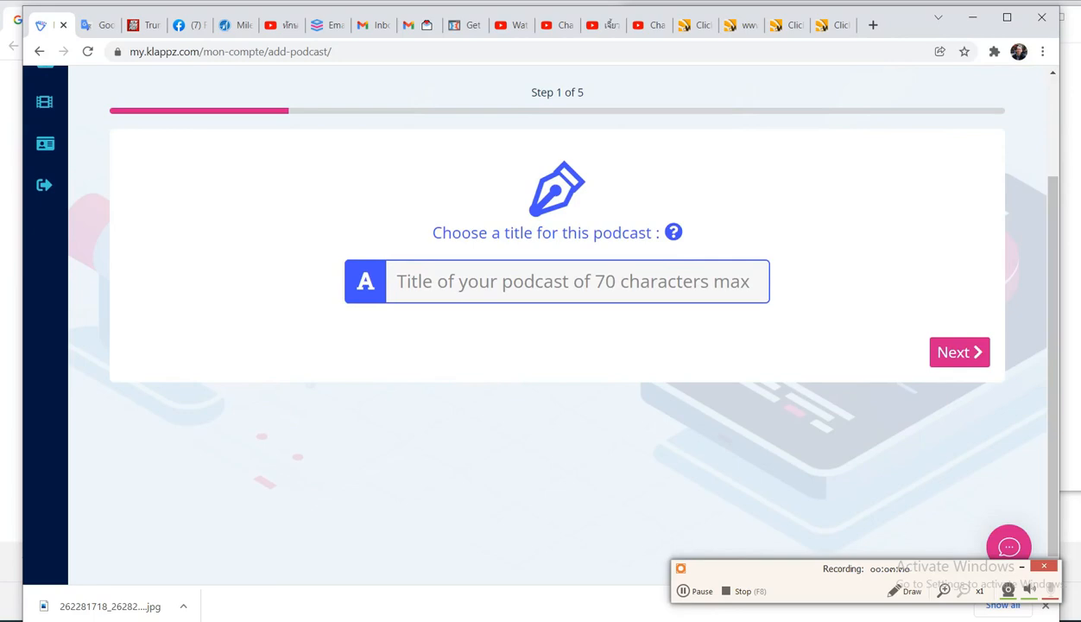
{"action": "mouse_move", "coordinate": [423, 613]}
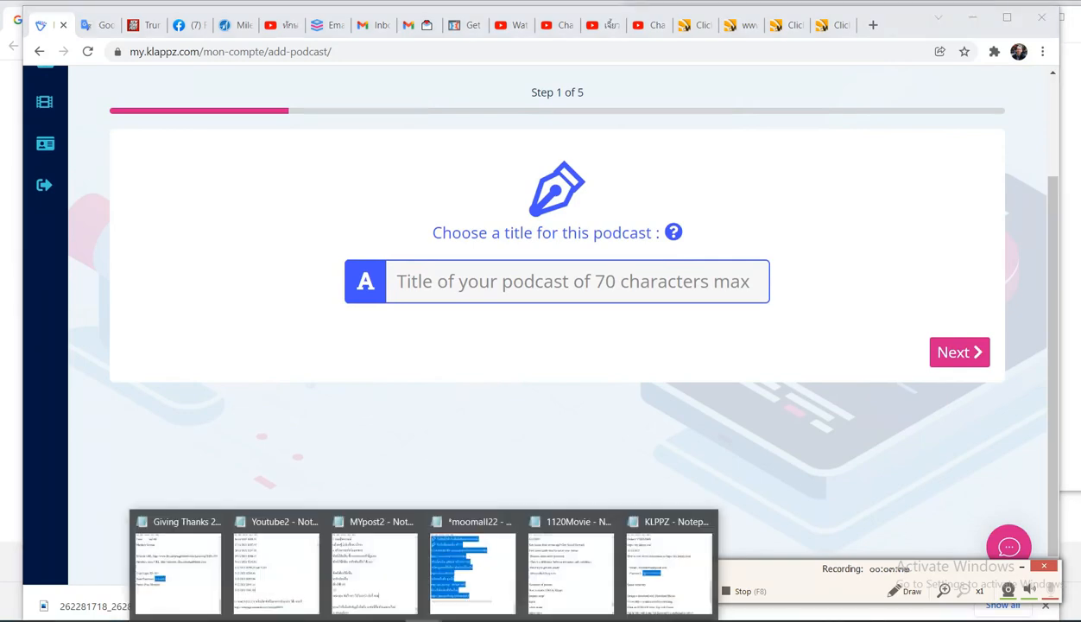
Copy the line 'Key lesson from movie-ep20-The Social Network' from the 1120Movie notes
{"action": "left_click", "coordinate": [445, 585]}
{"action": "left_click", "coordinate": [847, 226]}
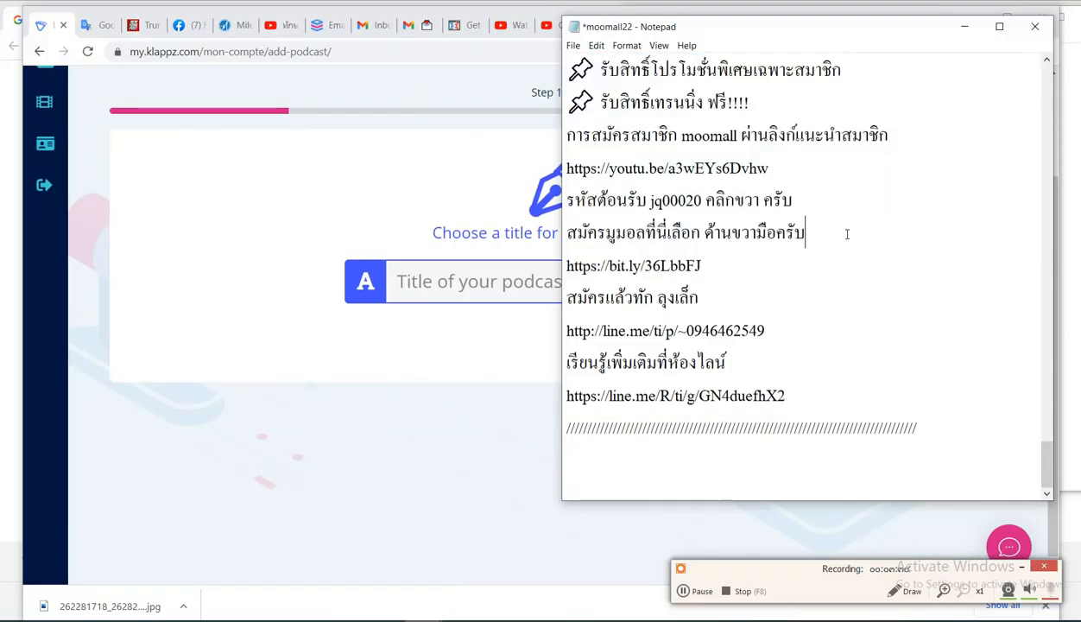
{"action": "left_click", "coordinate": [964, 26]}
{"action": "left_click", "coordinate": [425, 617]}
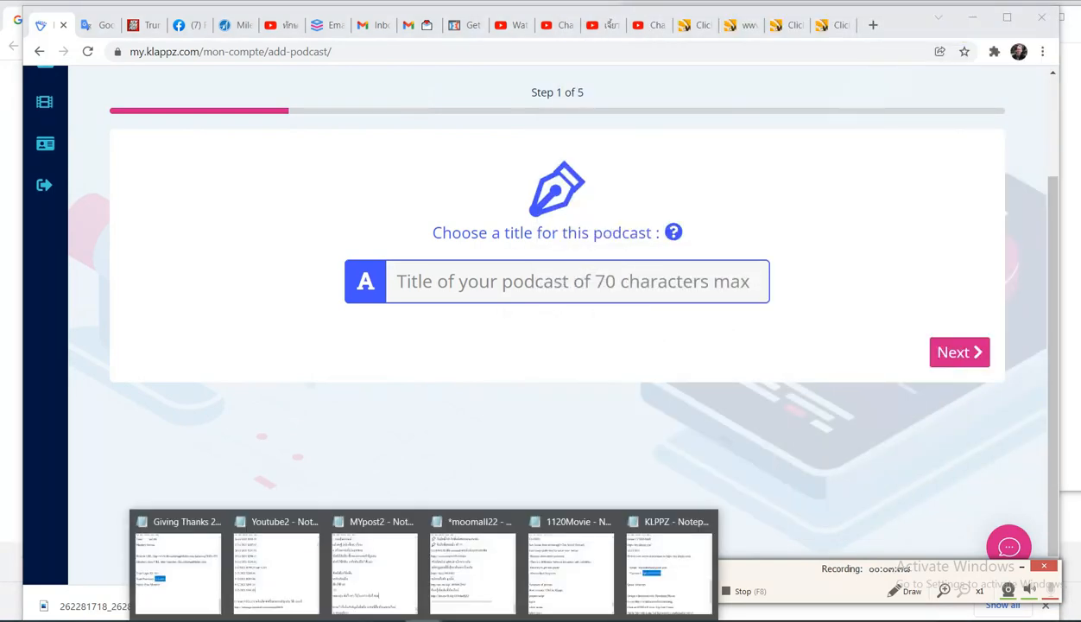
{"action": "left_click", "coordinate": [544, 557]}
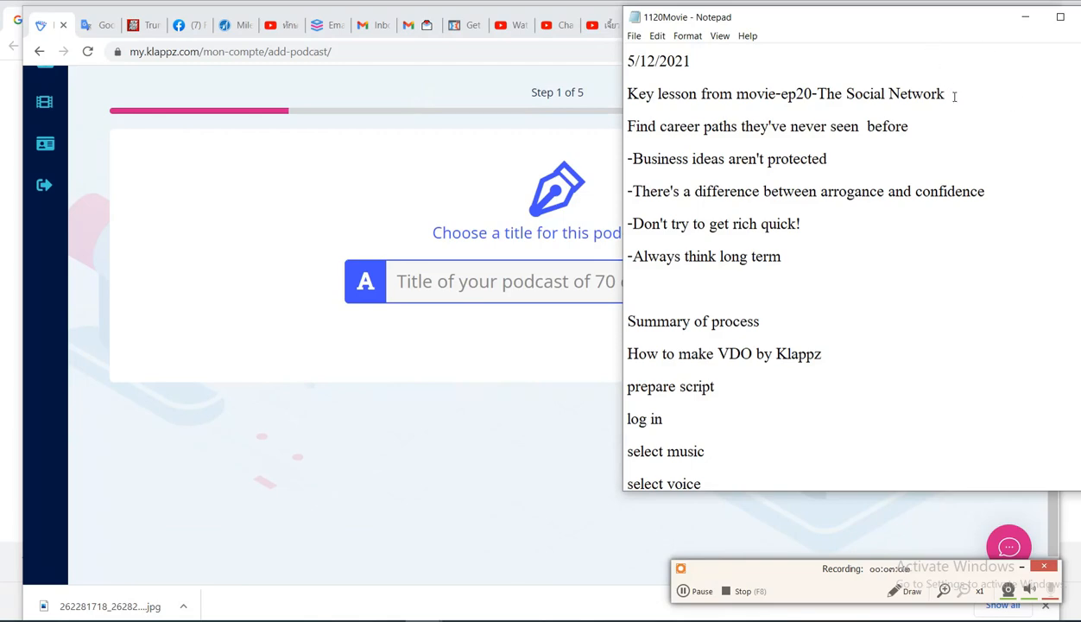
{"action": "left_click_drag", "start_coordinate": [954, 95], "coordinate": [611, 106]}
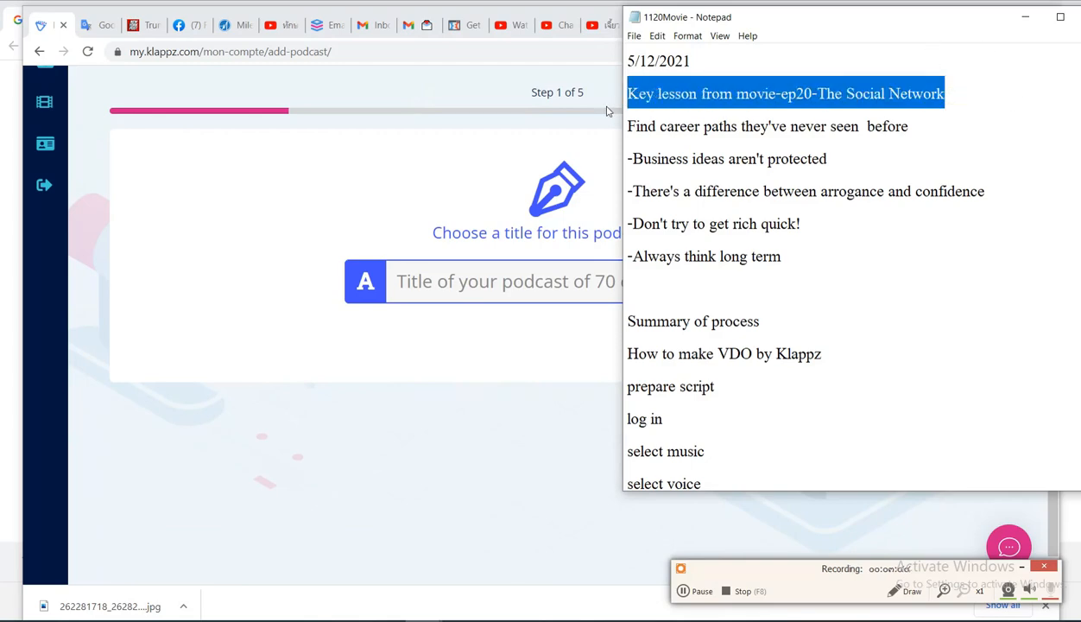
Paste the copied line as the podcast title
{"action": "left_click", "coordinate": [1024, 17]}
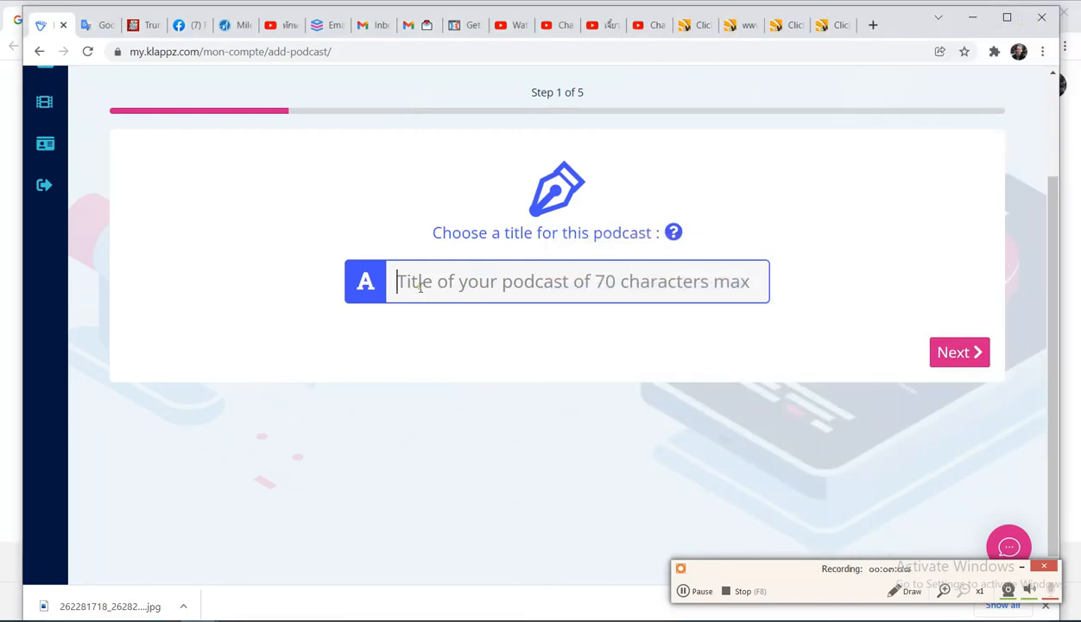
{"action": "key", "text": "ctrl+v"}
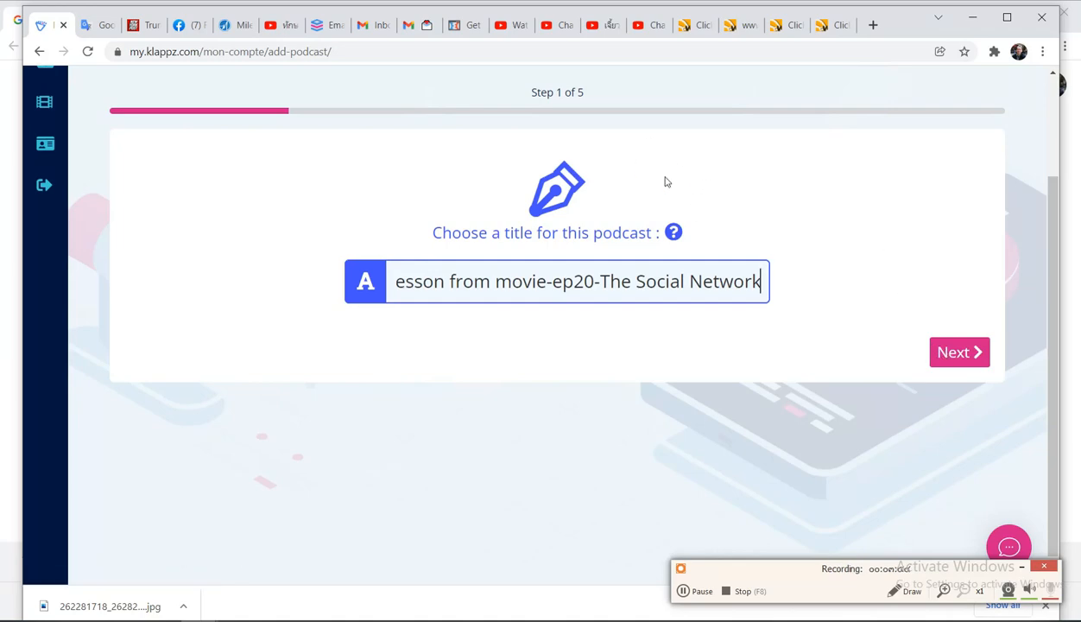
Submit the title and keep the Kinetic Type template, advancing to background music
{"action": "left_click", "coordinate": [959, 352]}
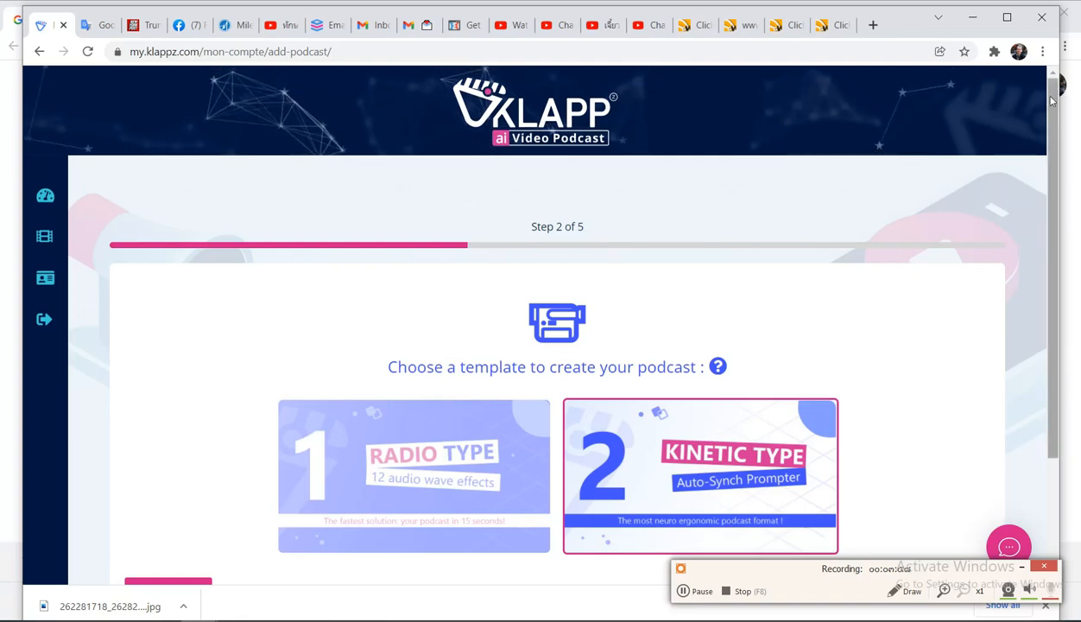
{"action": "left_click_drag", "start_coordinate": [1051, 125], "coordinate": [1053, 235]}
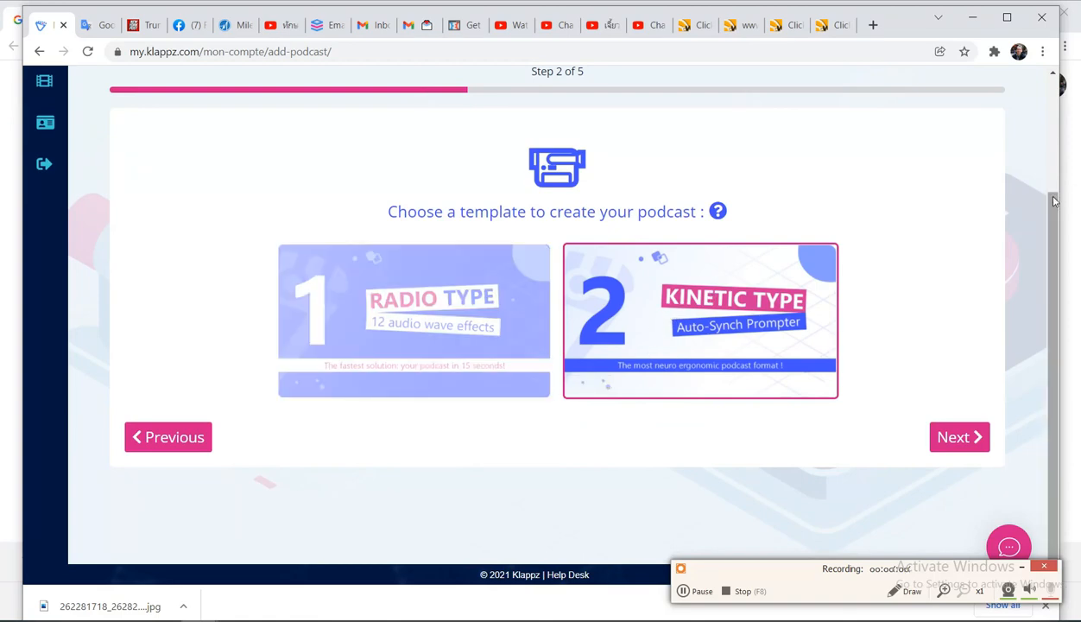
{"action": "left_click", "coordinate": [952, 438]}
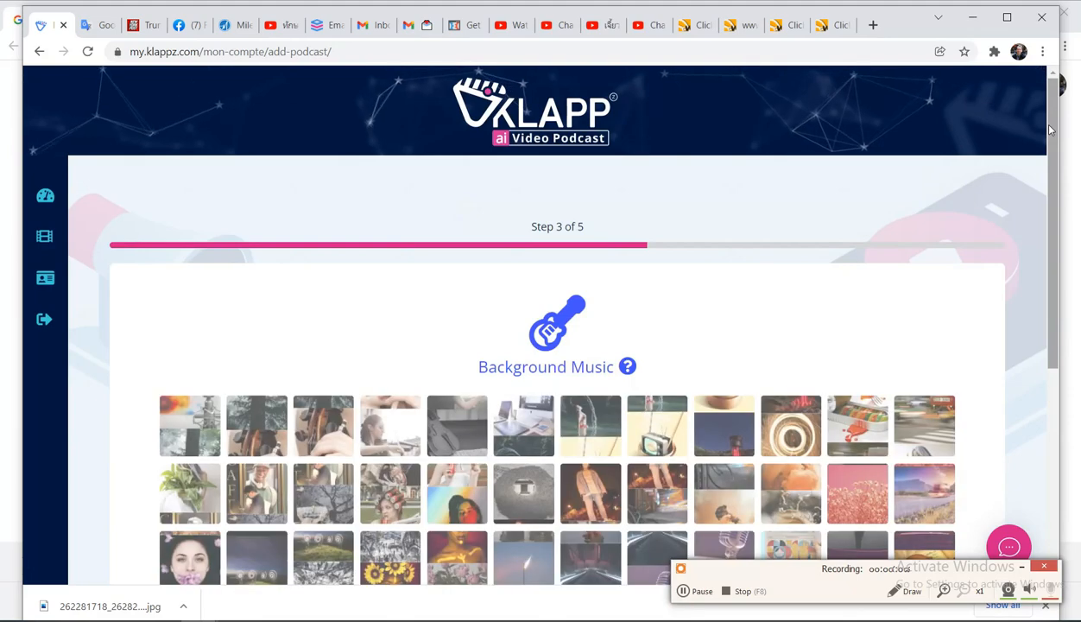
{"action": "left_click_drag", "start_coordinate": [1051, 130], "coordinate": [1056, 197]}
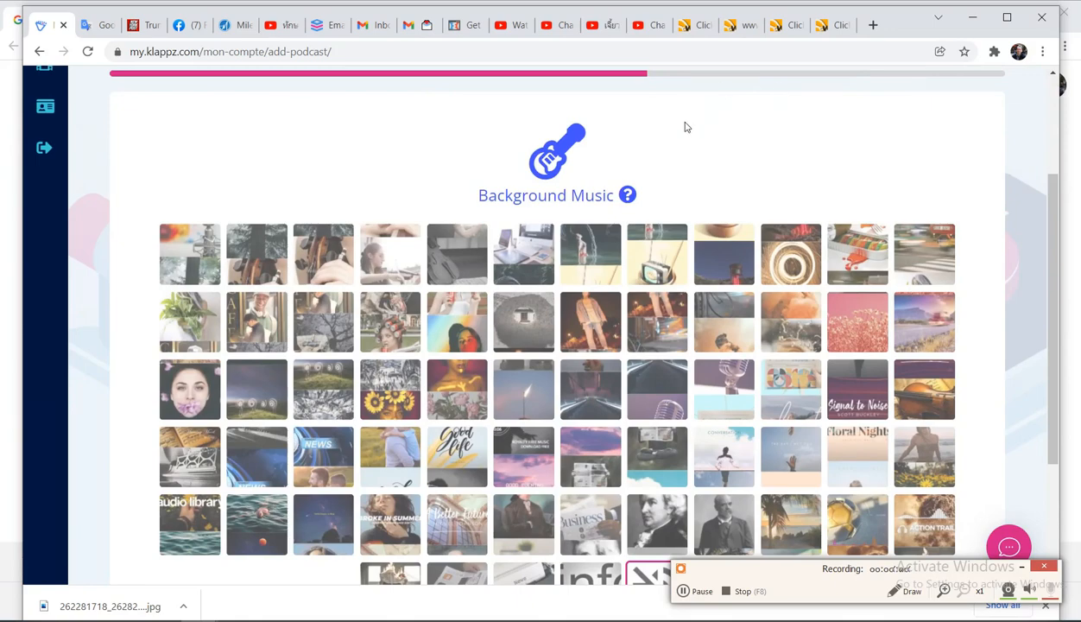
Choose the top-right track as background music and continue to the text content step
{"action": "left_click", "coordinate": [919, 256]}
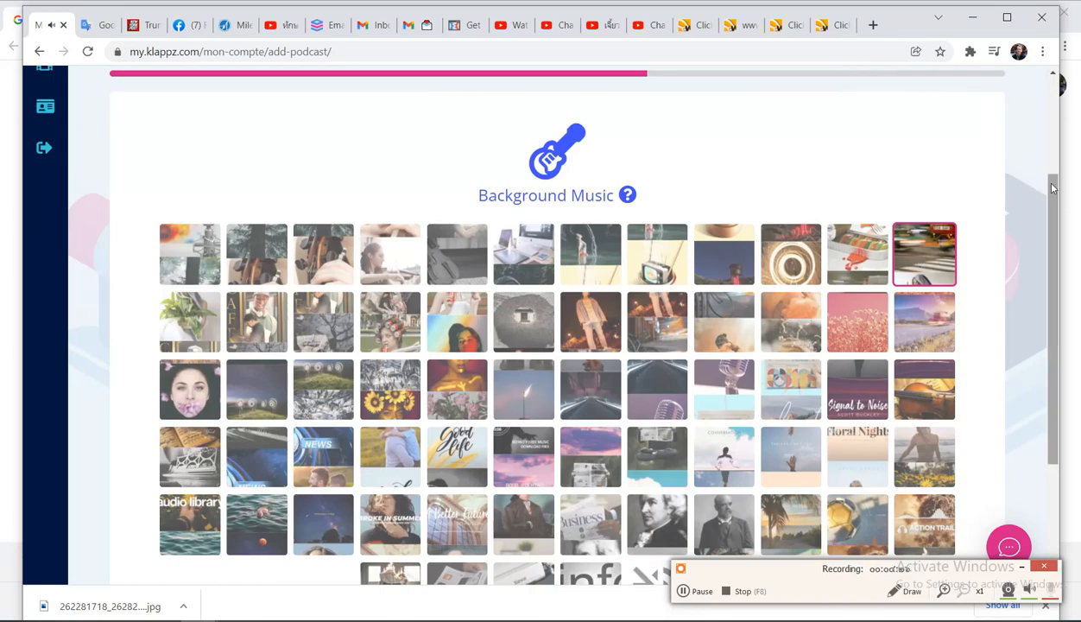
{"action": "left_click_drag", "start_coordinate": [1051, 207], "coordinate": [1051, 317]}
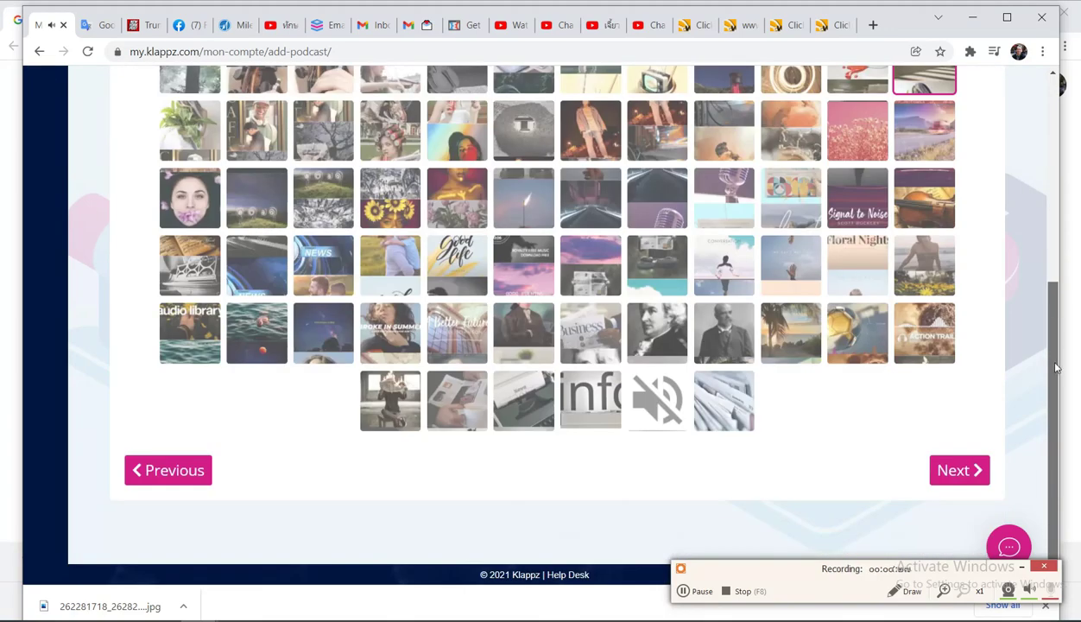
{"action": "left_click", "coordinate": [960, 472]}
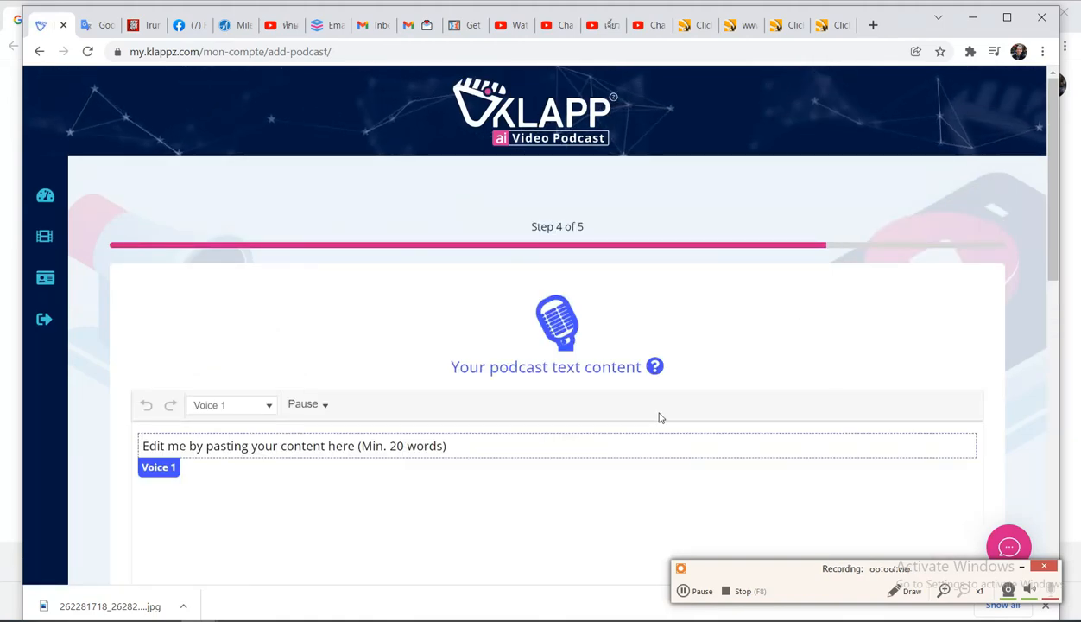
Erase the placeholder text from the Voice 2 block
{"action": "left_click", "coordinate": [465, 445]}
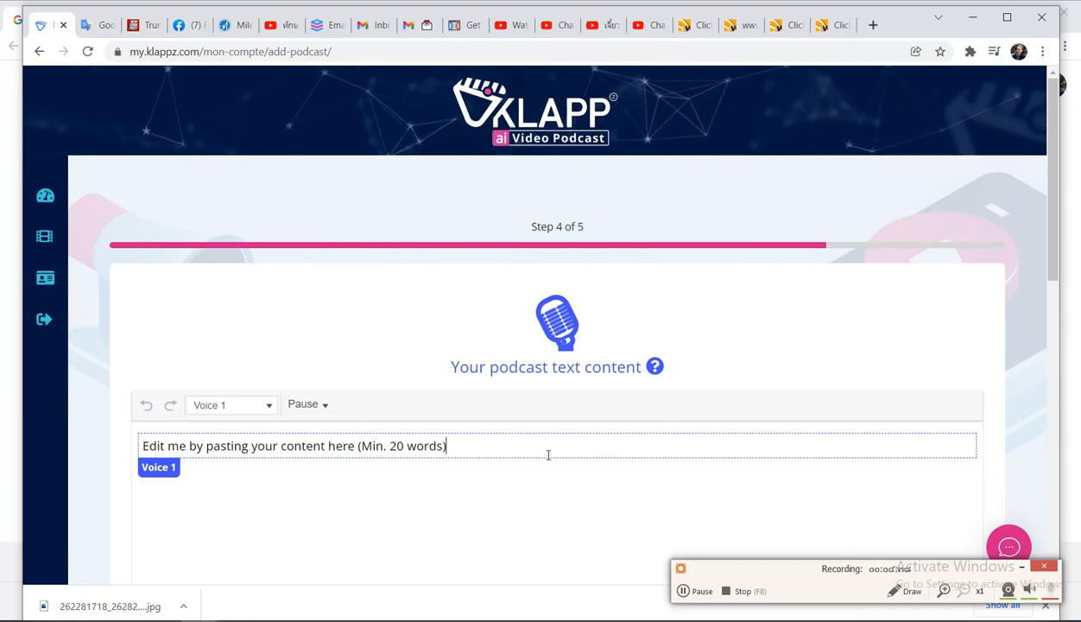
{"action": "key", "text": "BackSpace"}
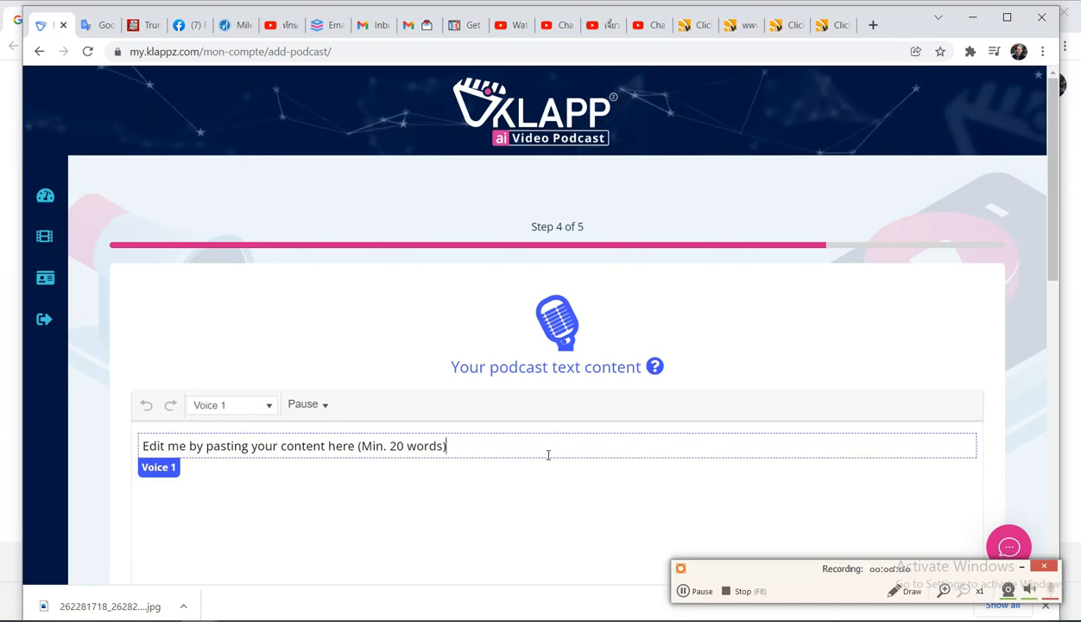
{"action": "key", "text": "BackSpace"}
{"action": "key", "text": "BackSpace"}
{"action": "key", "text": "BackSpace"}
{"action": "key", "text": "BackSpace"}
{"action": "key", "text": "BackSpace"}
{"action": "key", "text": "BackSpace"}
{"action": "key", "text": "BackSpace"}
{"action": "key", "text": "BackSpace"}
{"action": "key", "text": "BackSpace"}
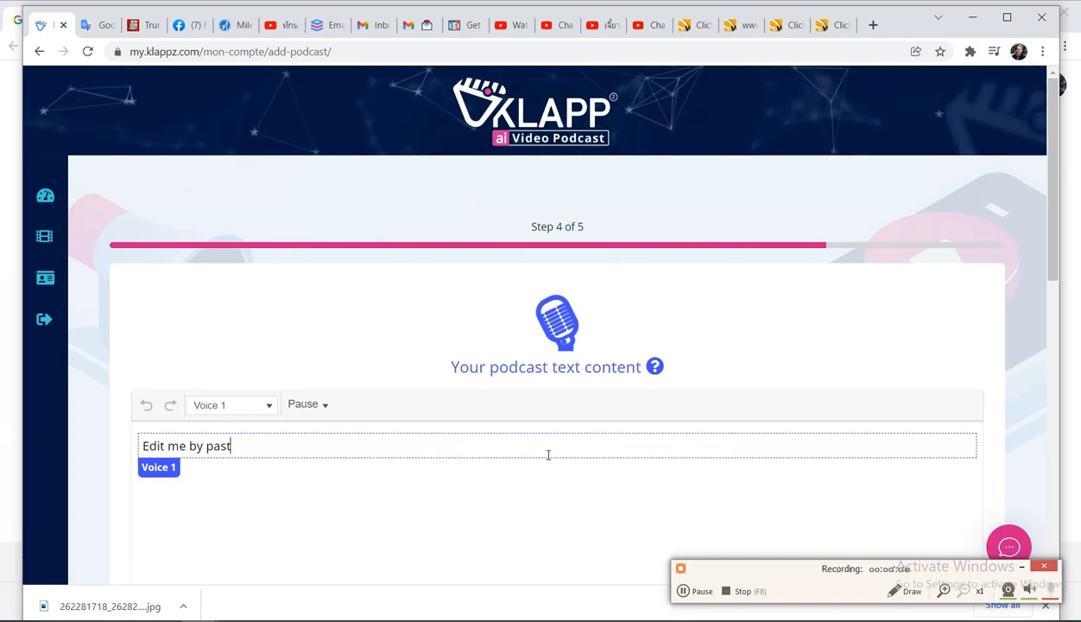
{"action": "key", "text": "BackSpace"}
{"action": "key", "text": "BackSpace"}
{"action": "key", "text": "BackSpace"}
{"action": "key", "text": "BackSpace"}
{"action": "key", "text": "BackSpace"}
{"action": "key", "text": "BackSpace"}
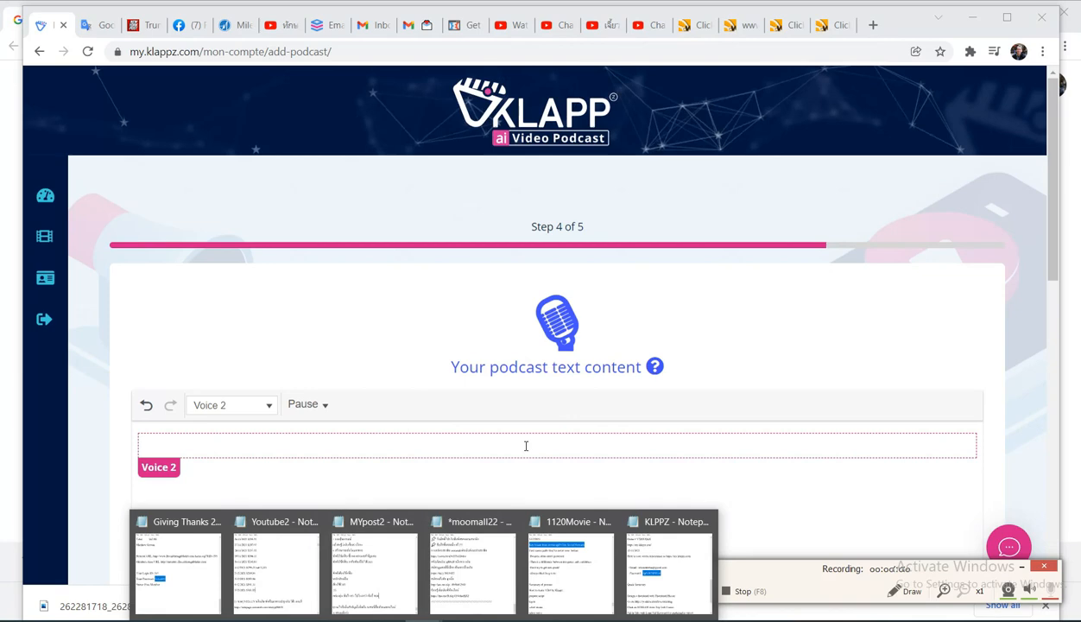
Copy the lesson lines down to 'Always think long term' from the notes and paste them as the podcast script
{"action": "left_click", "coordinate": [568, 568]}
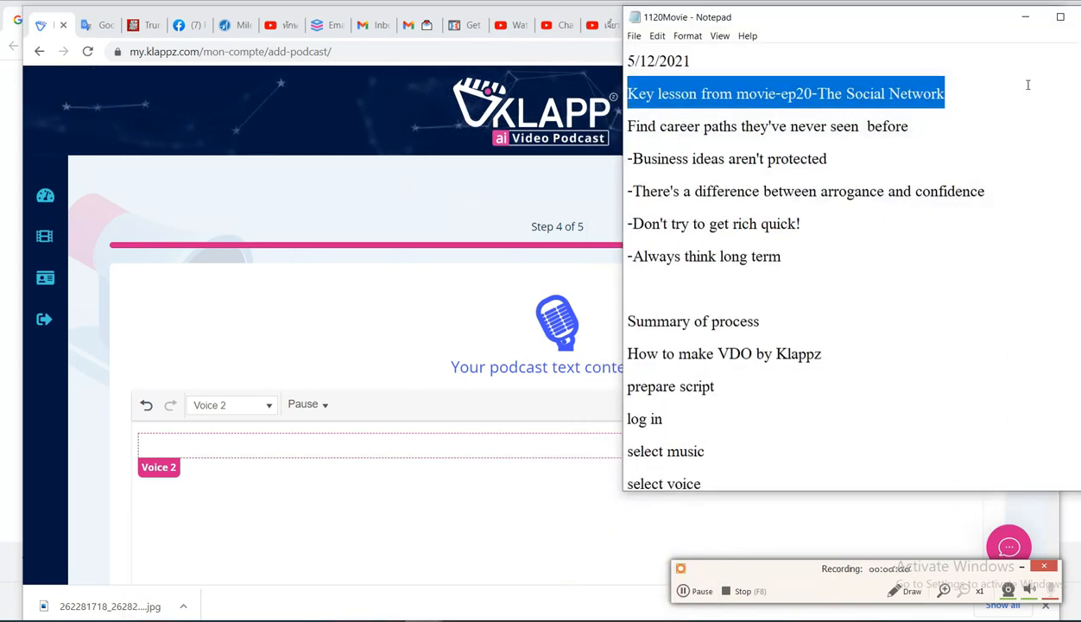
{"action": "left_click", "coordinate": [1025, 84]}
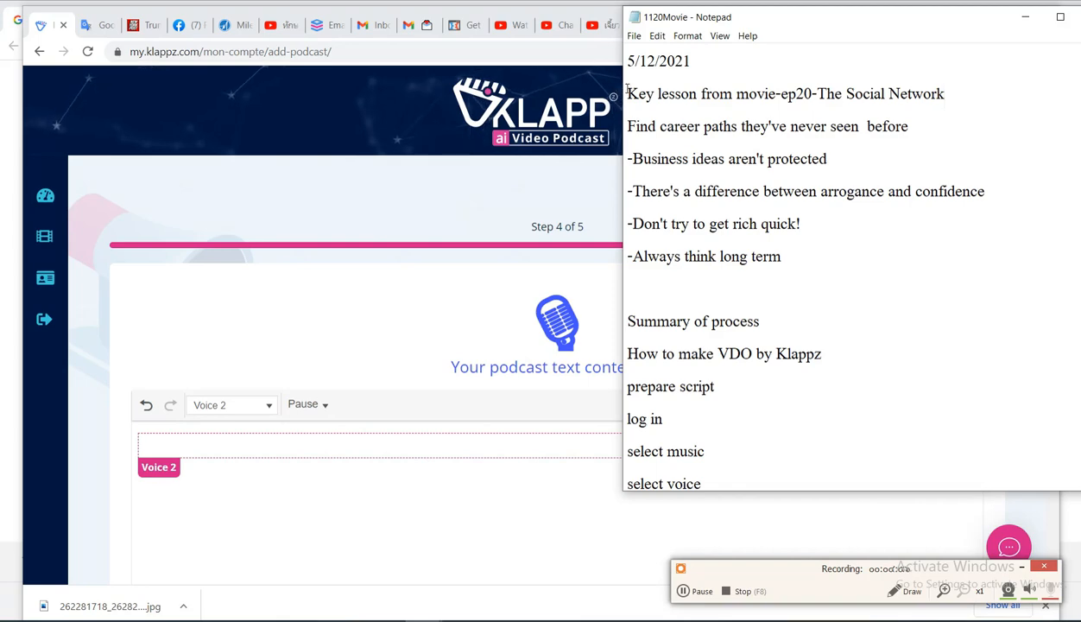
{"action": "left_click_drag", "start_coordinate": [629, 87], "coordinate": [964, 256]}
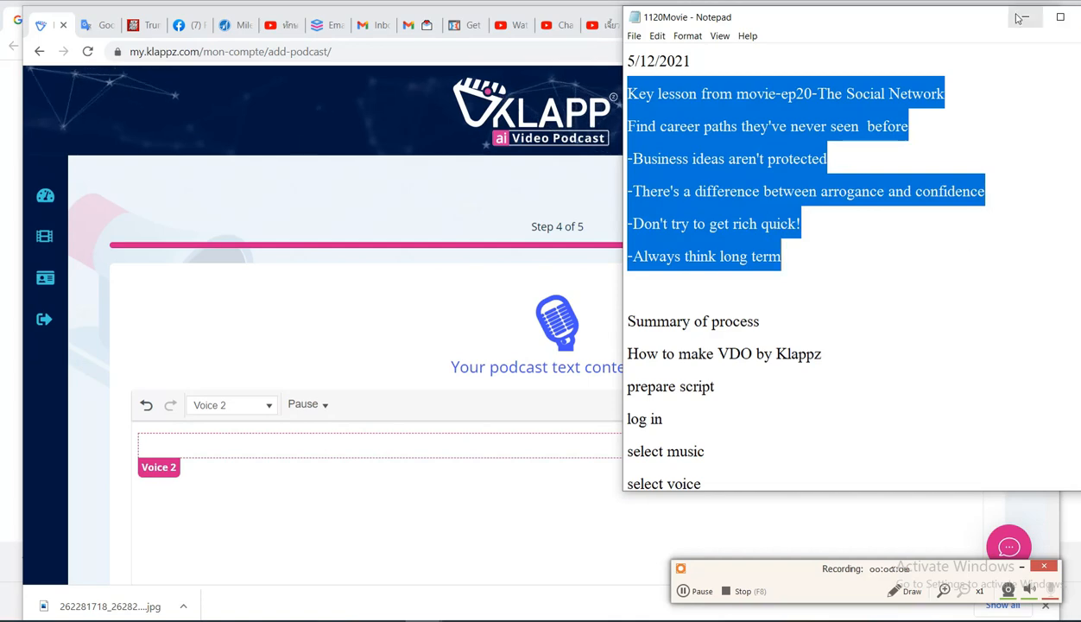
{"action": "key", "text": "super+Down"}
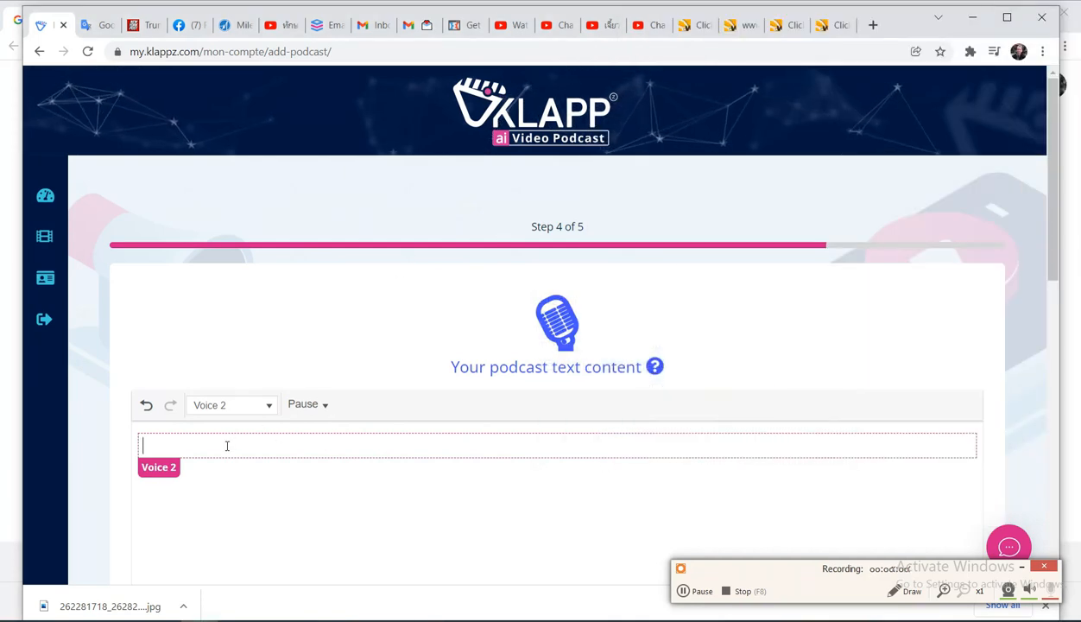
{"action": "left_click", "coordinate": [226, 444]}
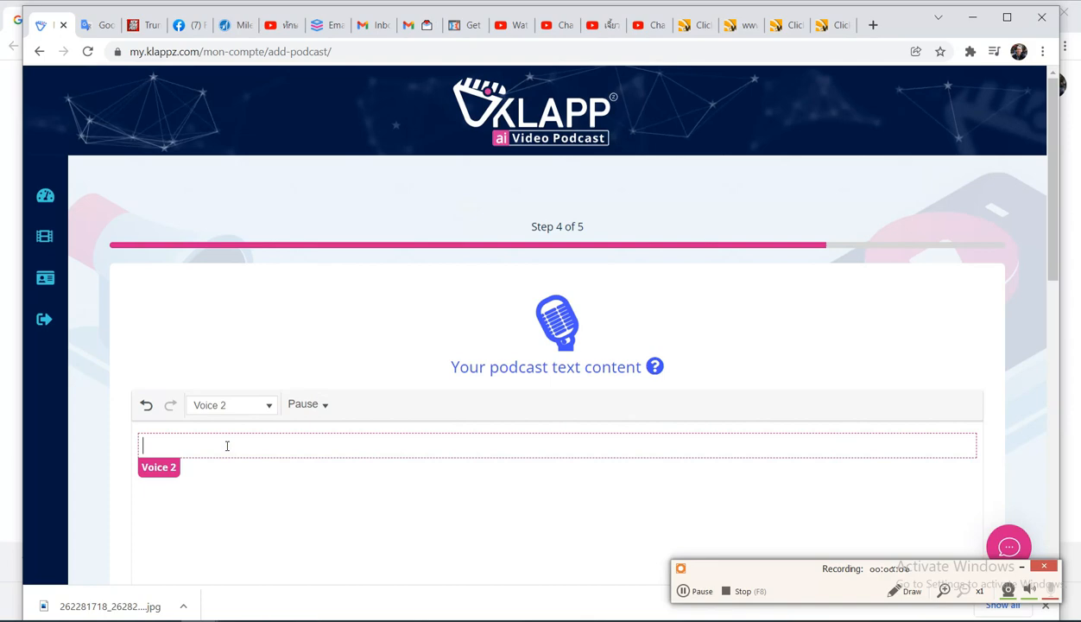
{"action": "type", "text": "Key lesson from movie-ep20-The Social Network Find career paths they've never seen  before -Business ideas aren't protected -There's a difference between arrogance and confidence -Don't try to get rich quick! -Always think long term"}
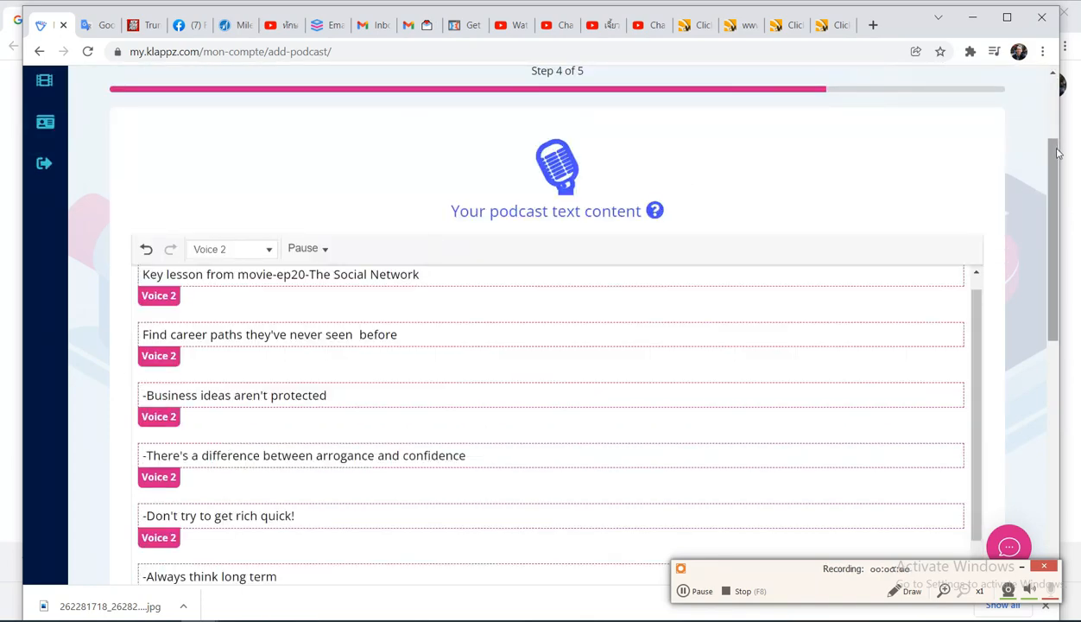
{"action": "left_click_drag", "start_coordinate": [1051, 151], "coordinate": [1051, 281]}
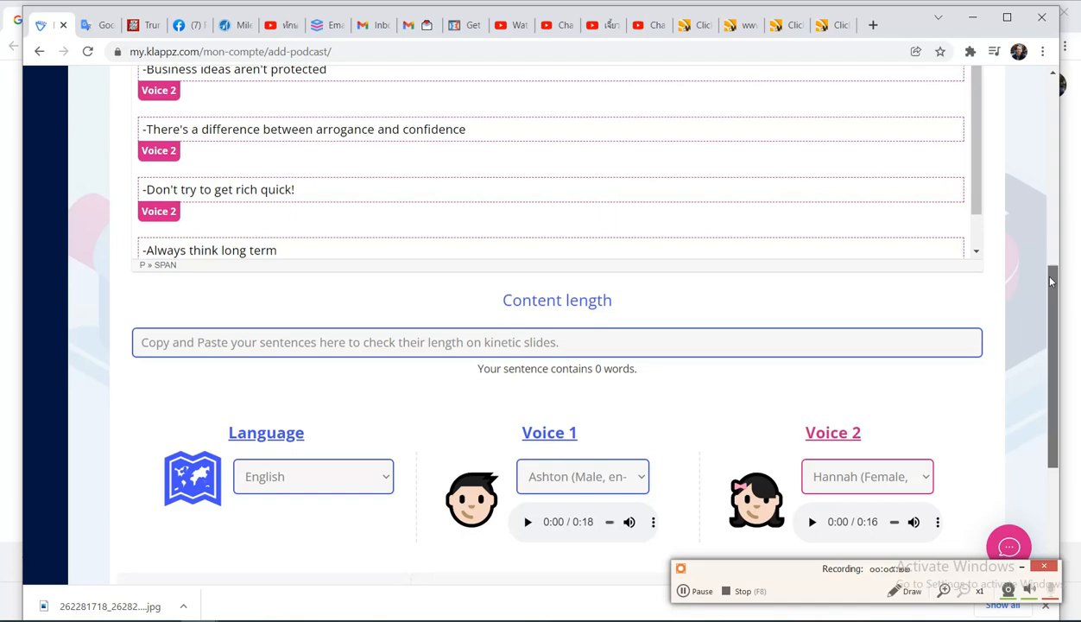
{"action": "left_click_drag", "start_coordinate": [1051, 282], "coordinate": [1052, 291]}
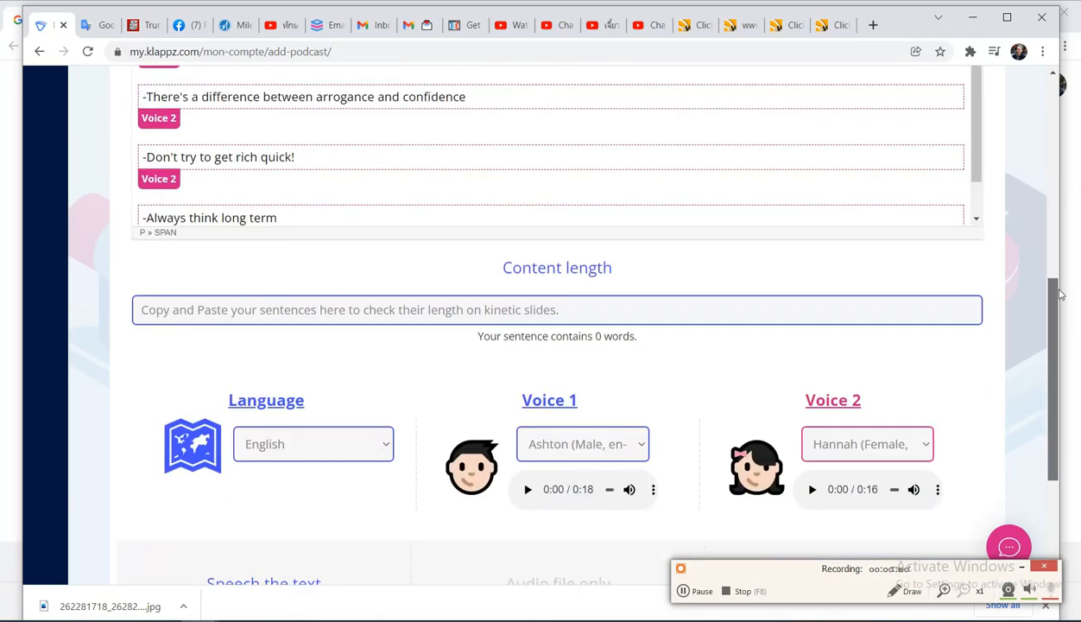
Paste the script into the content length checker, which reports 34 words as ideal
{"action": "left_click", "coordinate": [587, 310]}
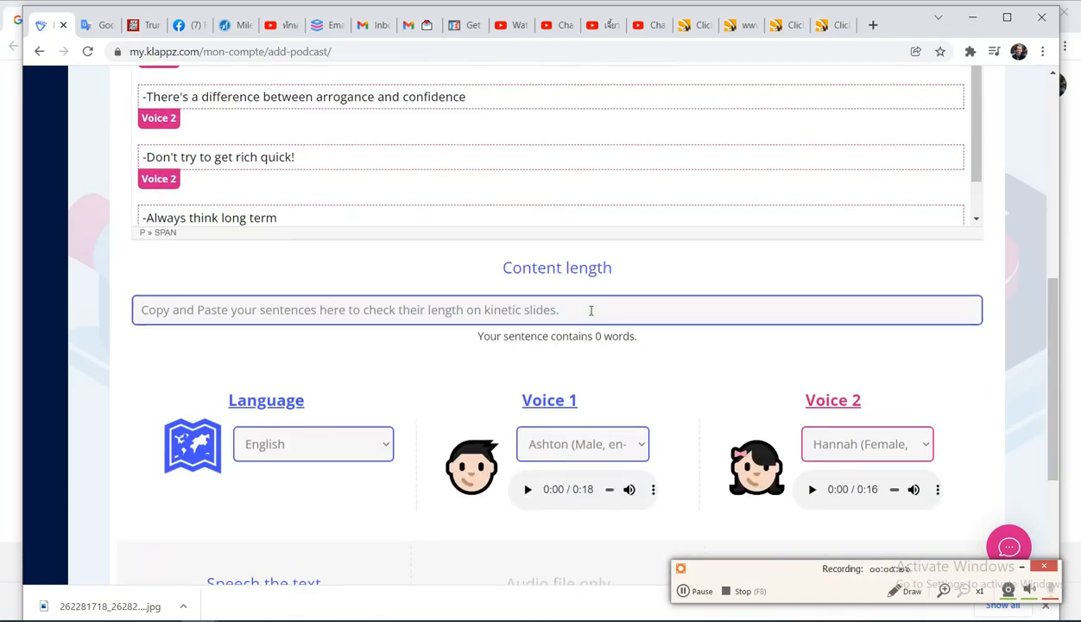
{"action": "key", "text": "ctrl+v"}
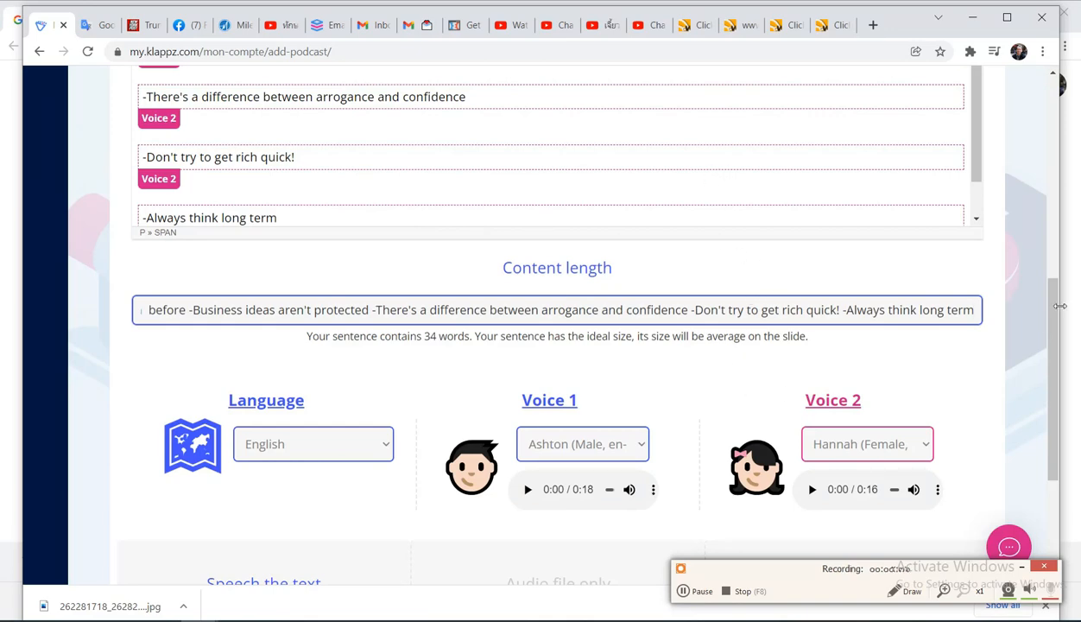
{"action": "left_click_drag", "start_coordinate": [1054, 317], "coordinate": [1055, 377]}
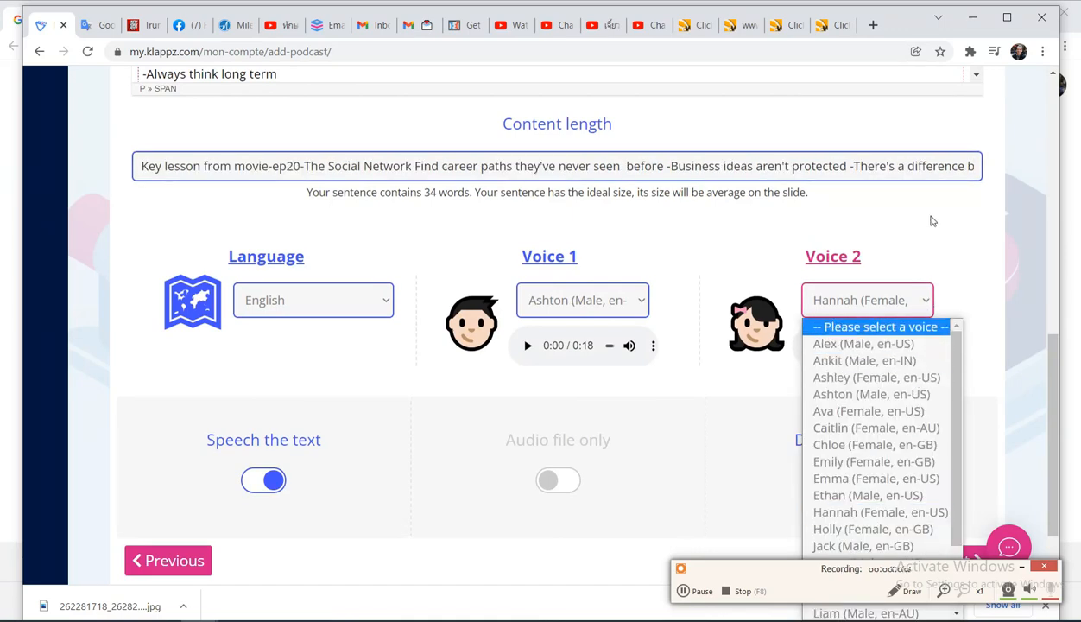
Review the voice and language choices, keeping English with Ashton and Hannah, and advance to graphic customization
{"action": "left_click", "coordinate": [879, 300]}
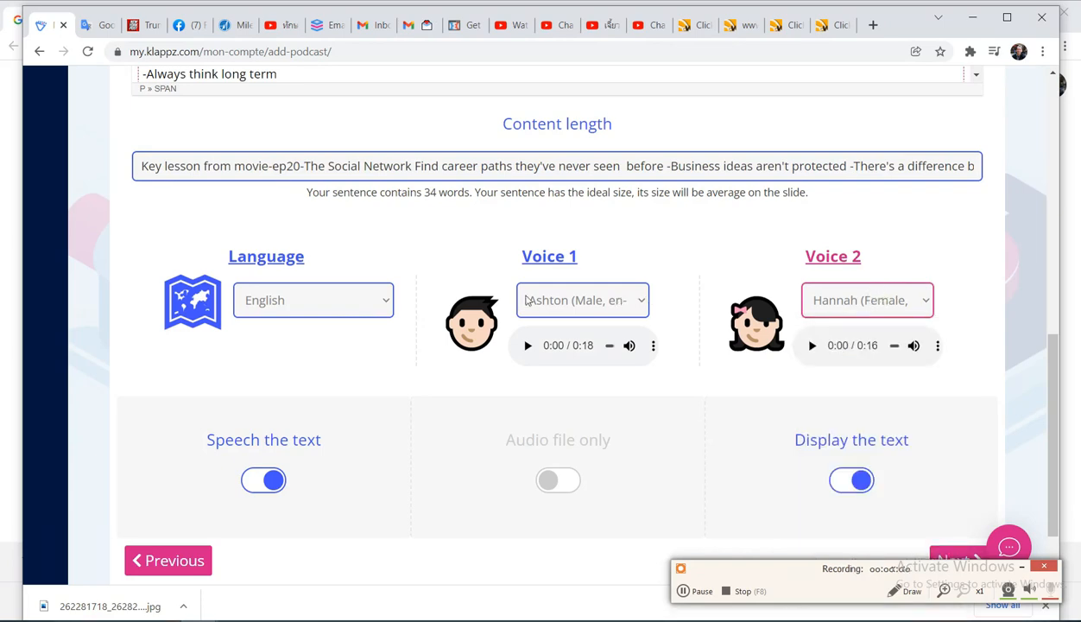
{"action": "left_click", "coordinate": [643, 303]}
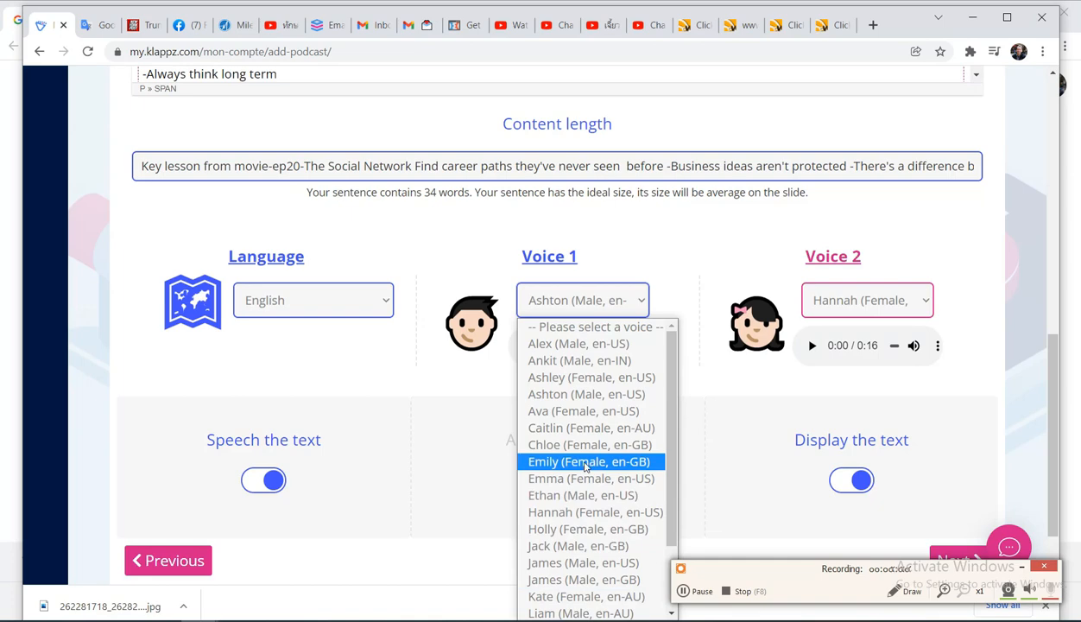
{"action": "left_click", "coordinate": [589, 298]}
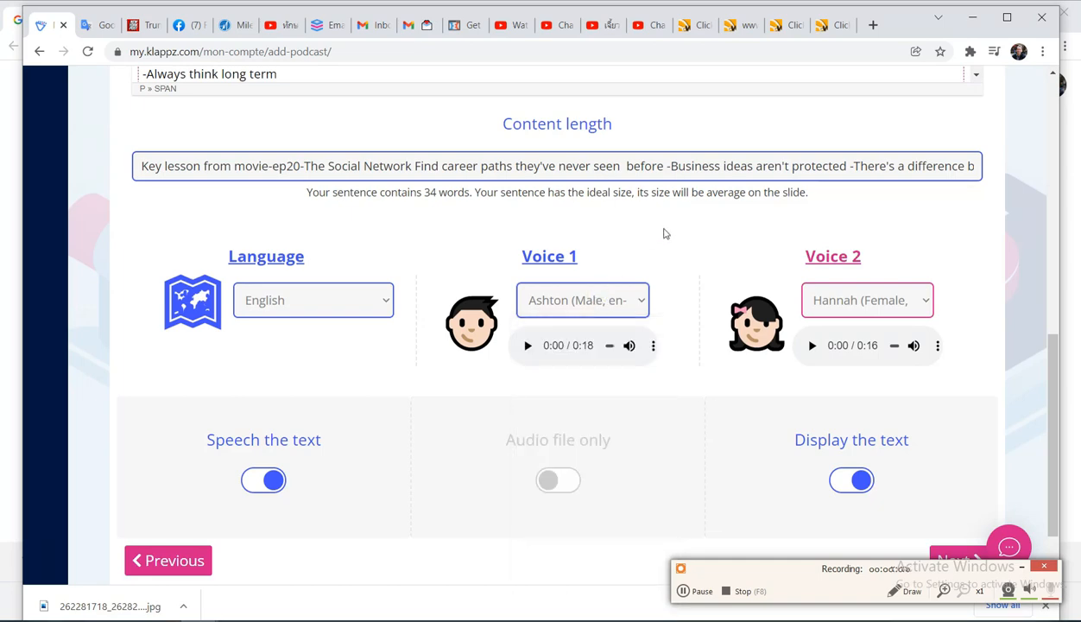
{"action": "left_click", "coordinate": [387, 301]}
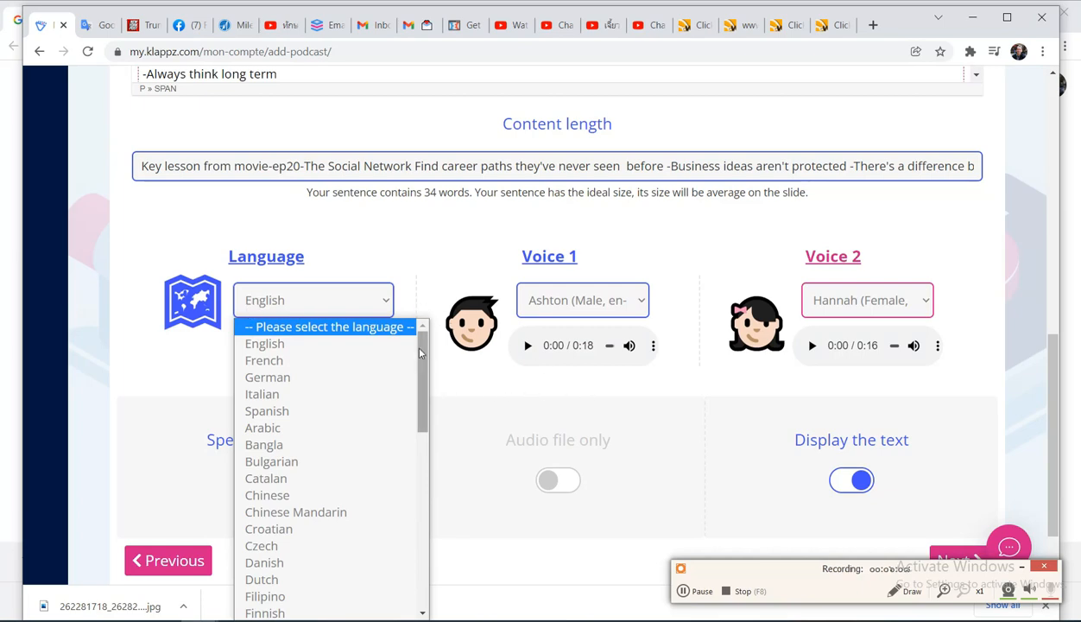
{"action": "mouse_move", "coordinate": [422, 350]}
{"action": "left_mouse_down"}
{"action": "mouse_move", "coordinate": [410, 504]}
{"action": "mouse_move", "coordinate": [422, 567]}
{"action": "left_mouse_up"}
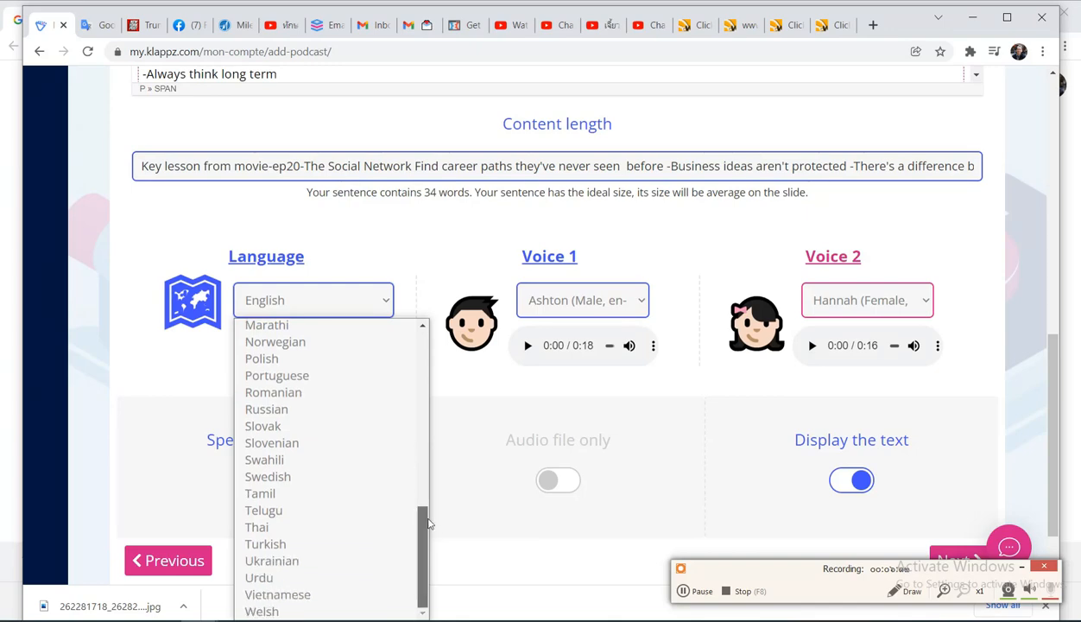
{"action": "left_click_drag", "start_coordinate": [427, 522], "coordinate": [452, 302]}
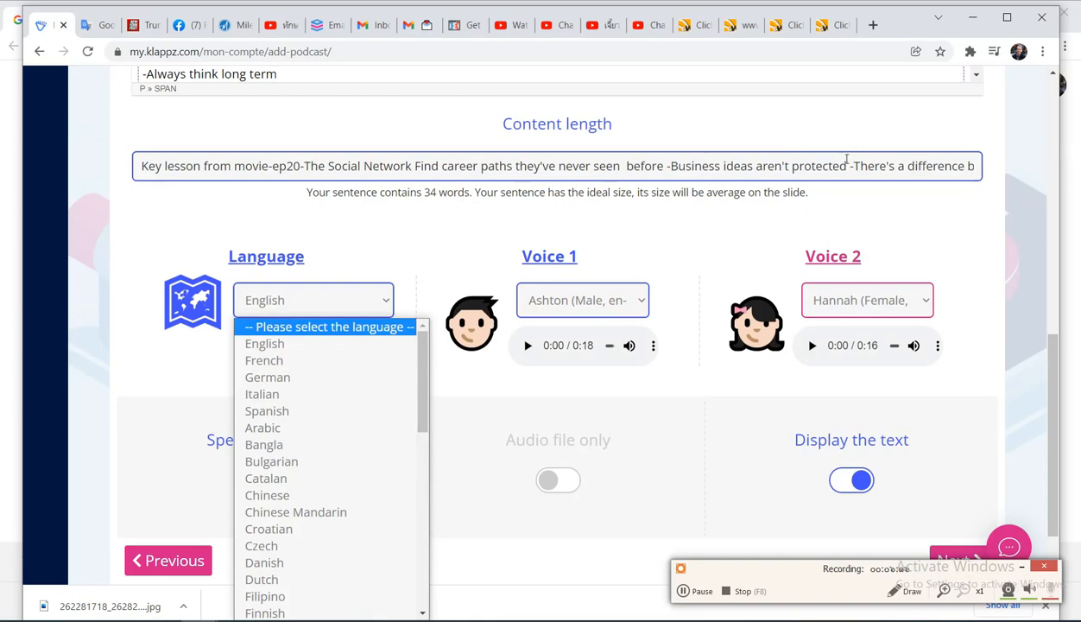
{"action": "left_click", "coordinate": [854, 198]}
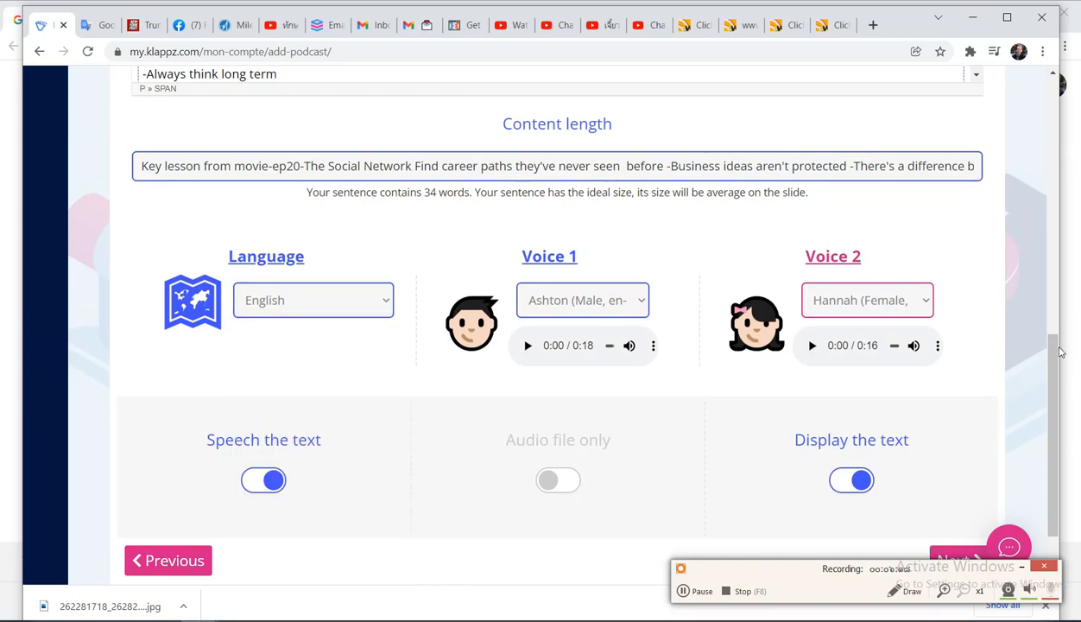
{"action": "scroll", "coordinate": [1060, 353], "scroll_direction": "down", "scroll_amount": 2}
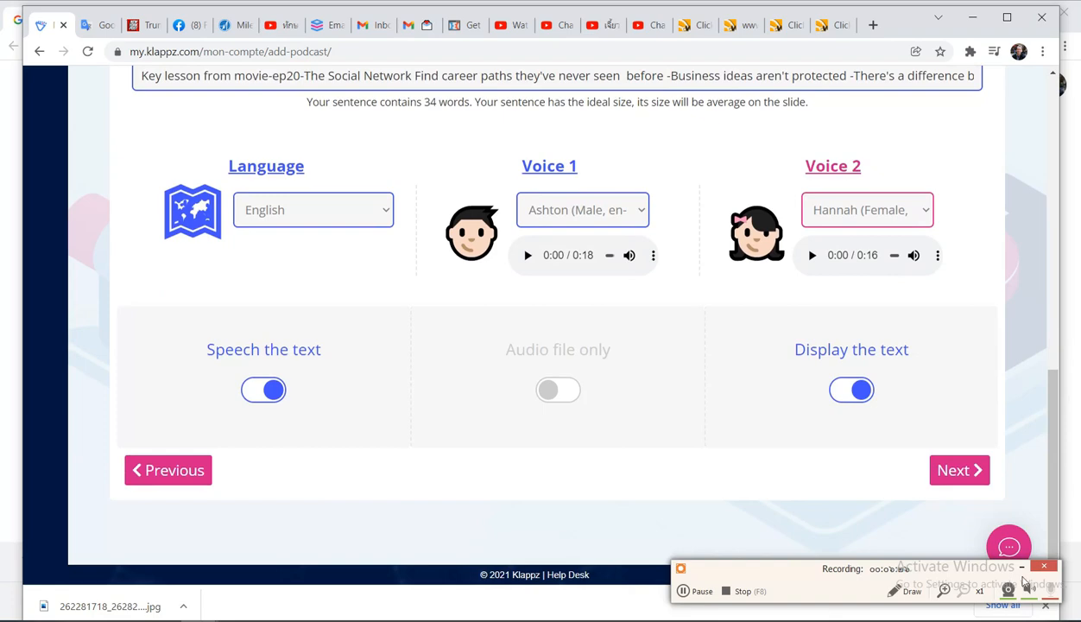
{"action": "left_click", "coordinate": [956, 469]}
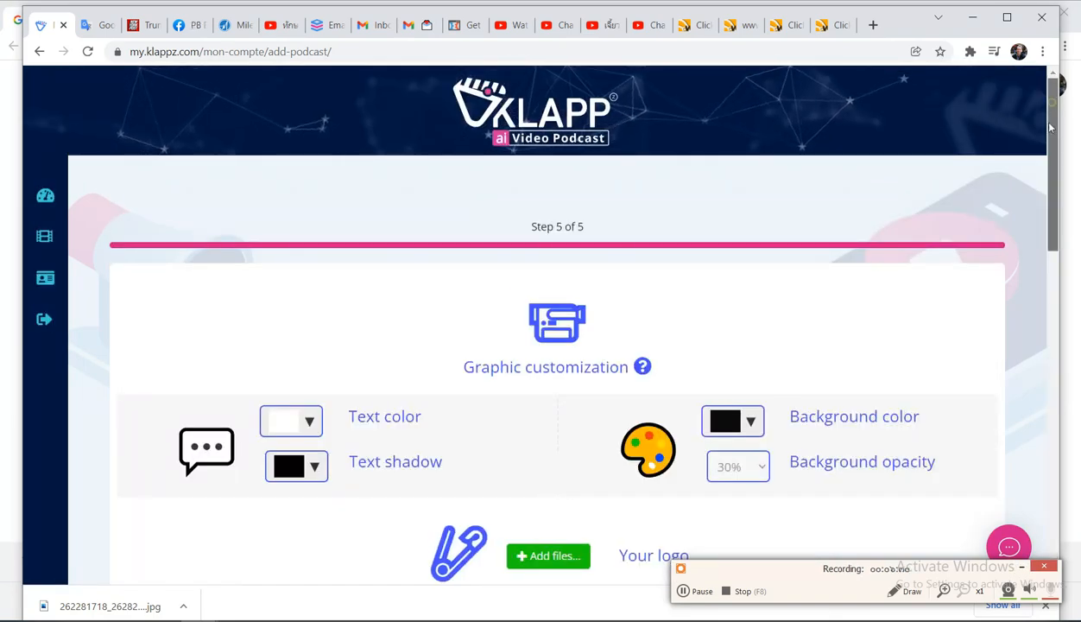
{"action": "left_click_drag", "start_coordinate": [1052, 122], "coordinate": [1048, 171]}
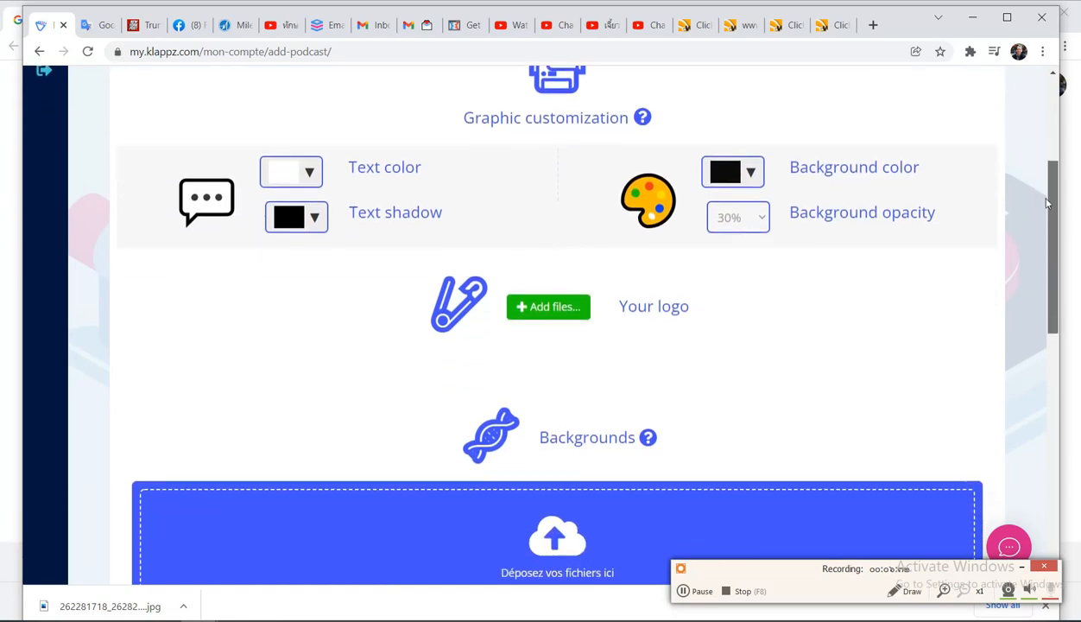
{"action": "left_click_drag", "start_coordinate": [1047, 171], "coordinate": [1039, 313]}
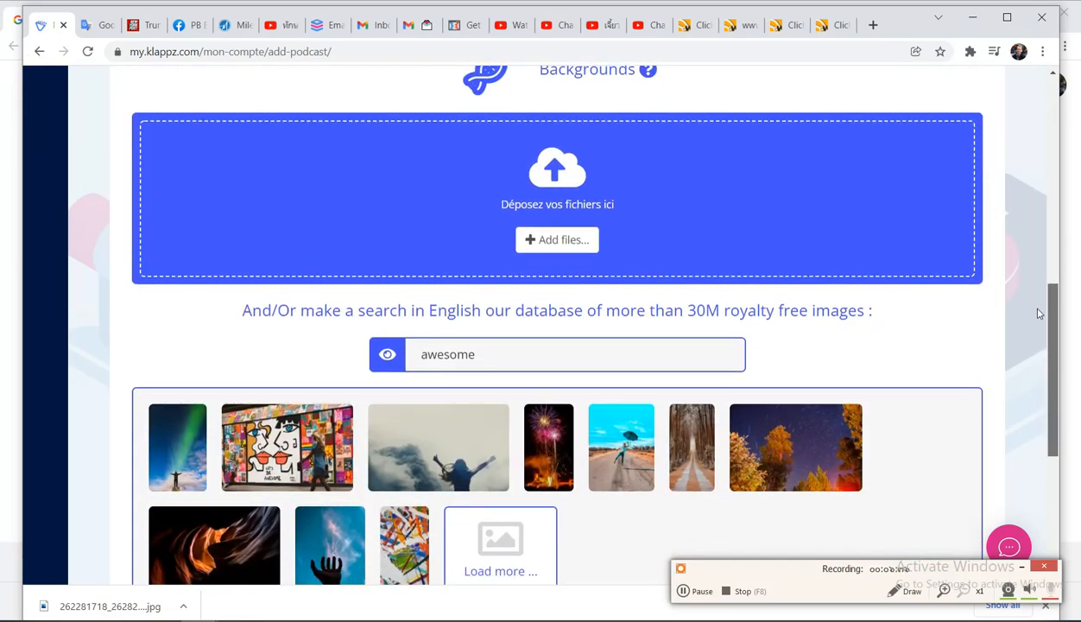
{"action": "mouse_move", "coordinate": [1039, 314]}
{"action": "left_mouse_down"}
{"action": "mouse_move", "coordinate": [1043, 284]}
{"action": "mouse_move", "coordinate": [1051, 444]}
{"action": "left_mouse_up"}
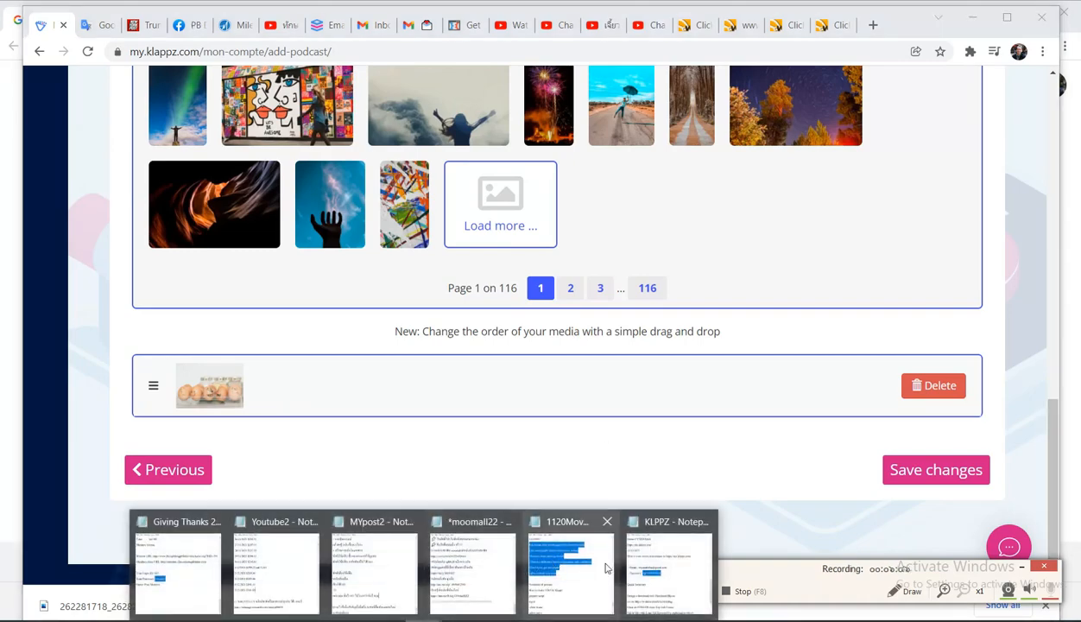
{"action": "left_click", "coordinate": [515, 561]}
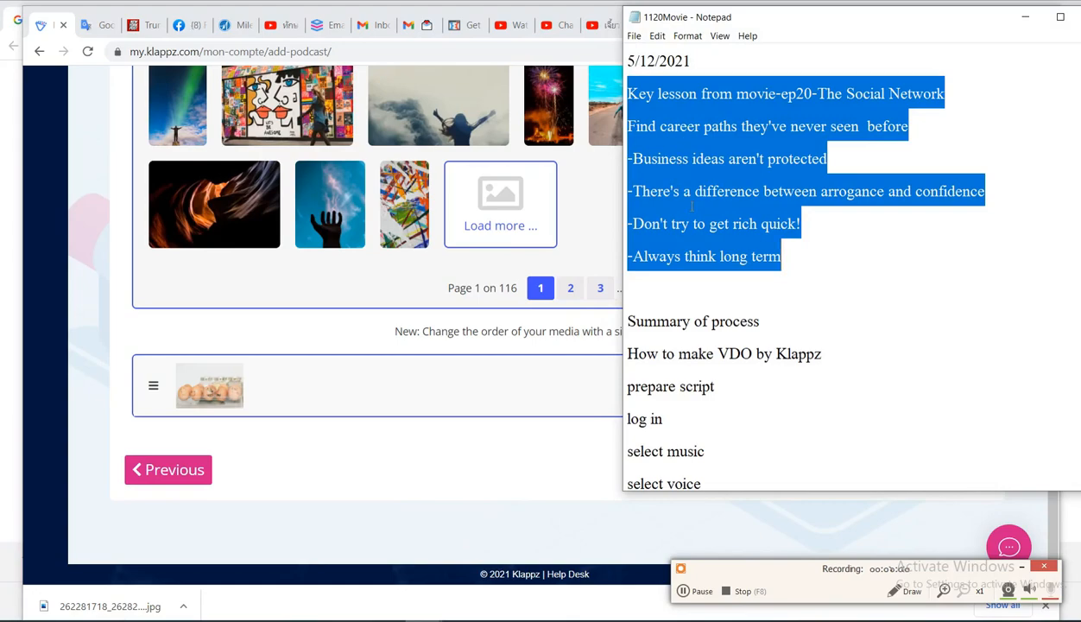
{"action": "left_click", "coordinate": [1024, 25]}
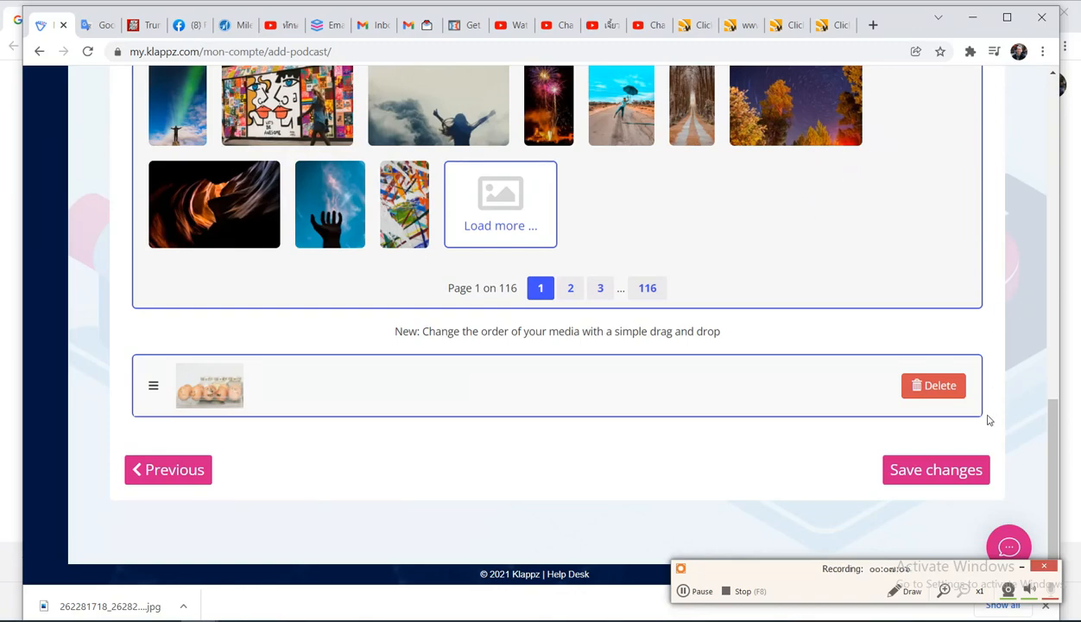
{"action": "mouse_move", "coordinate": [1052, 417]}
{"action": "left_mouse_down"}
{"action": "mouse_move", "coordinate": [1051, 445]}
{"action": "mouse_move", "coordinate": [1074, 404]}
{"action": "left_mouse_up"}
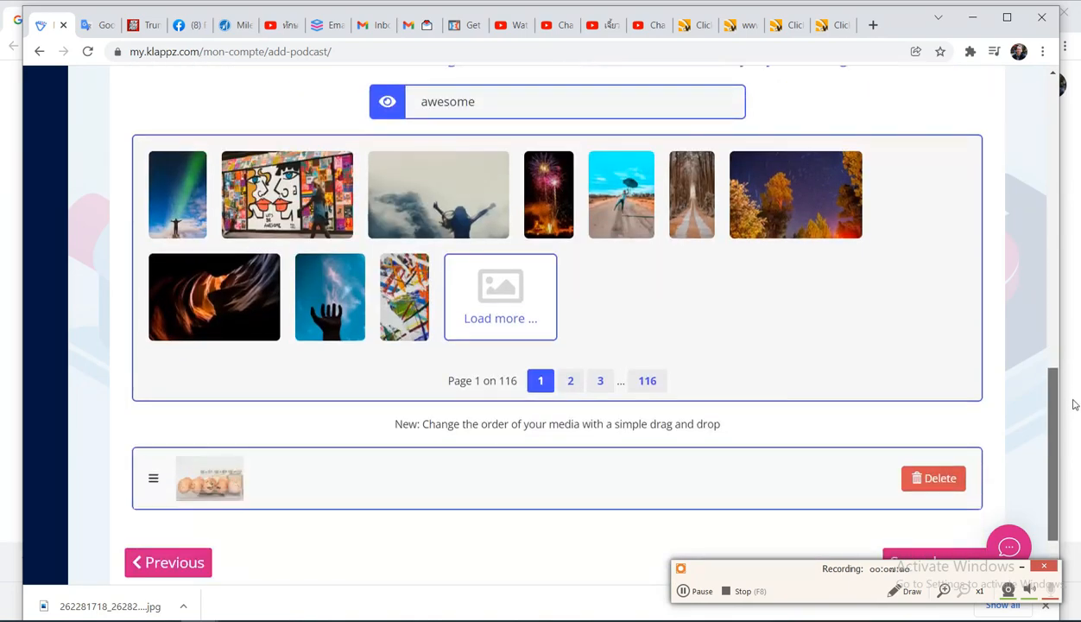
{"action": "scroll", "coordinate": [1074, 404], "scroll_direction": "up", "scroll_amount": 1}
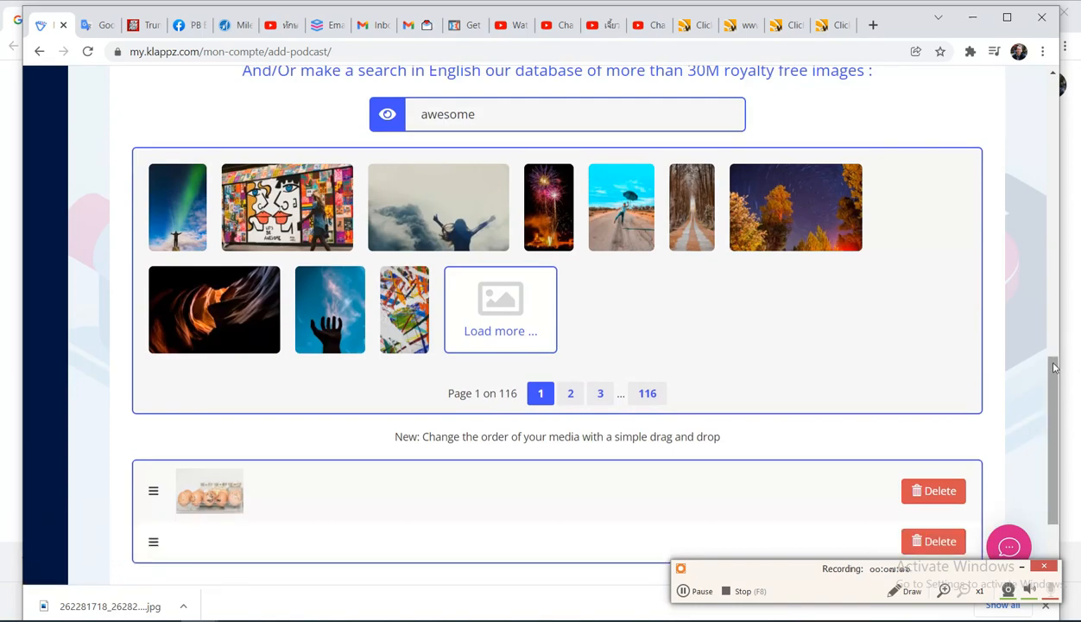
{"action": "scroll", "coordinate": [588, 370], "scroll_direction": "down", "scroll_amount": 2}
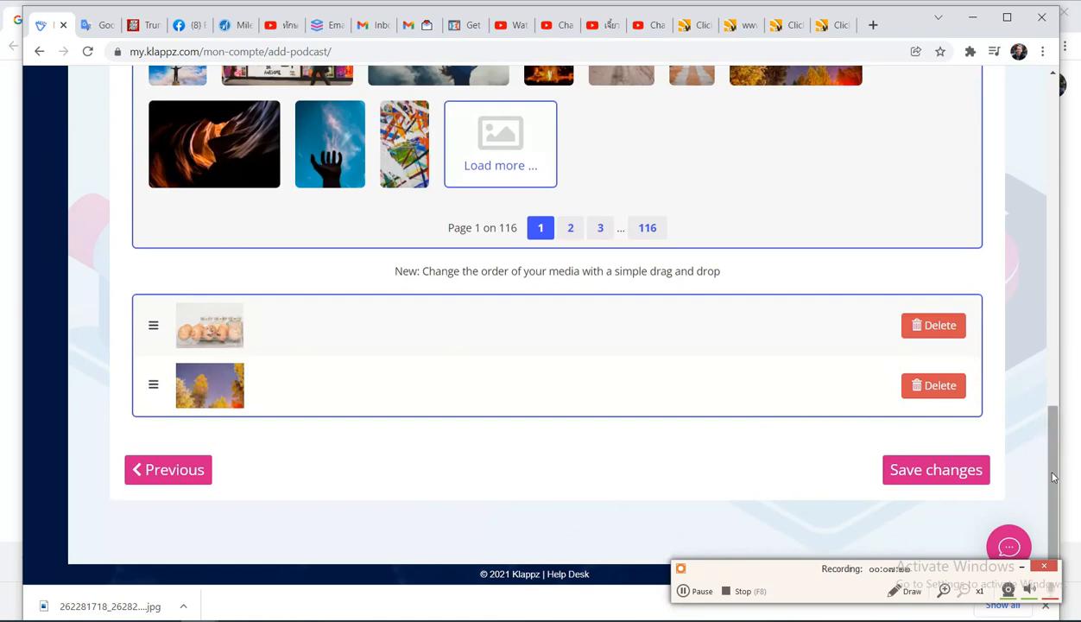
{"action": "left_click_drag", "start_coordinate": [1051, 488], "coordinate": [1055, 470]}
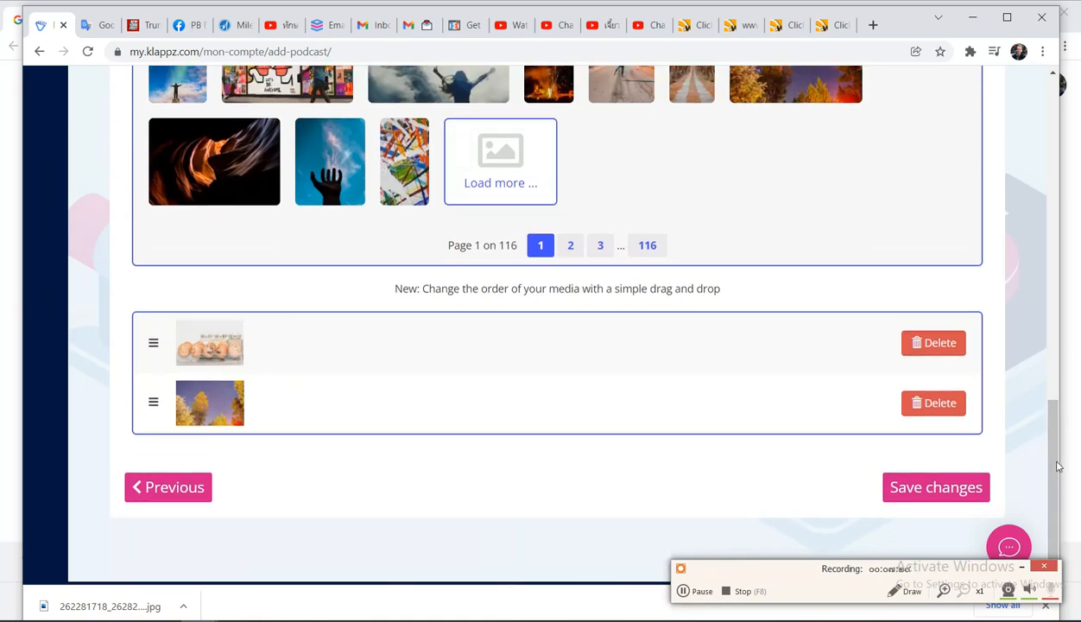
{"action": "scroll", "coordinate": [1057, 466], "scroll_direction": "up", "scroll_amount": 2}
{"action": "scroll", "coordinate": [1056, 466], "scroll_direction": "down", "scroll_amount": 1}
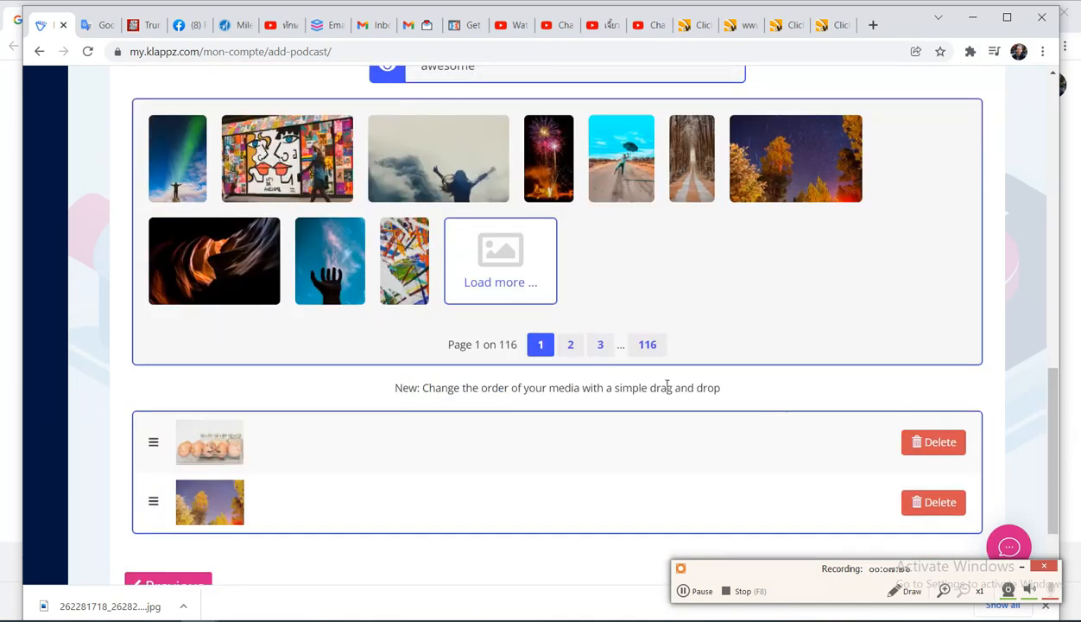
Page through the image search results, removing the duplicate street image from the media list
{"action": "left_click", "coordinate": [580, 352]}
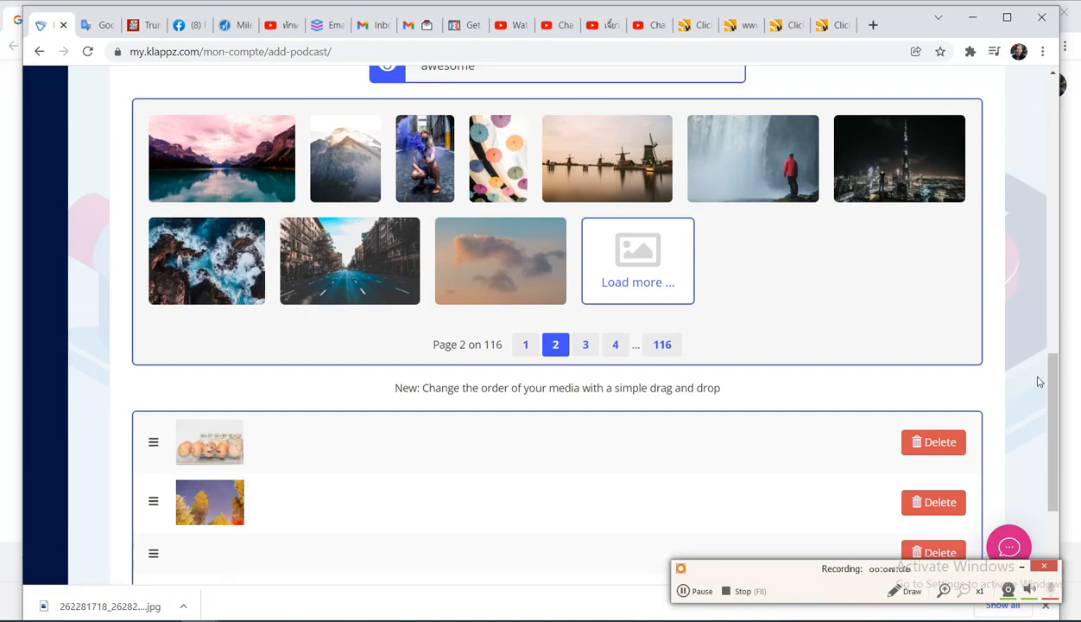
{"action": "left_click_drag", "start_coordinate": [1052, 381], "coordinate": [1052, 418]}
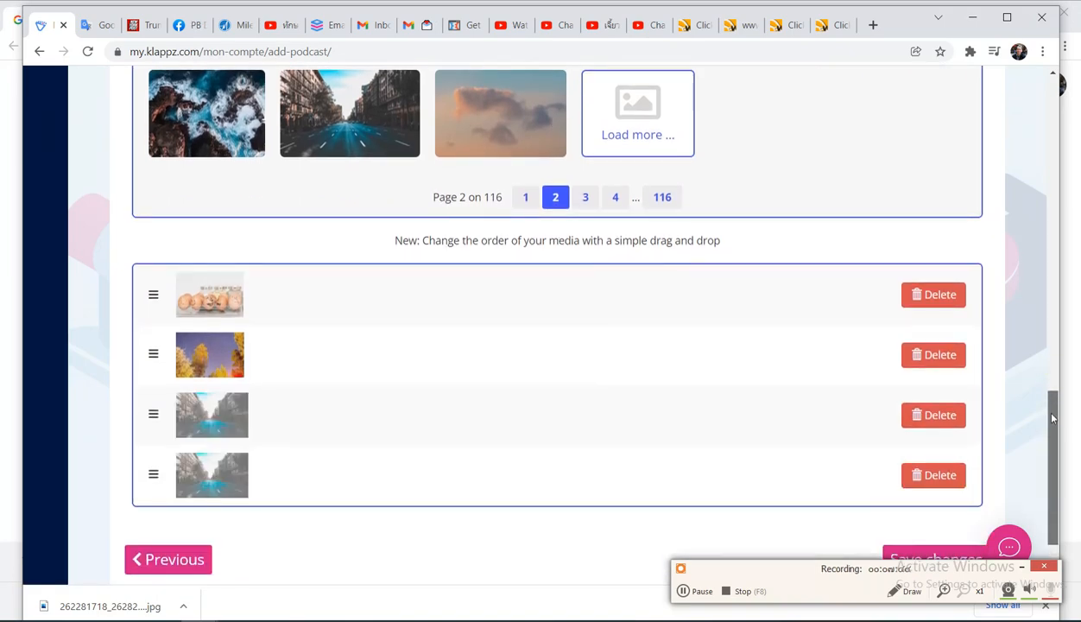
{"action": "left_click_drag", "start_coordinate": [1053, 418], "coordinate": [1052, 440]}
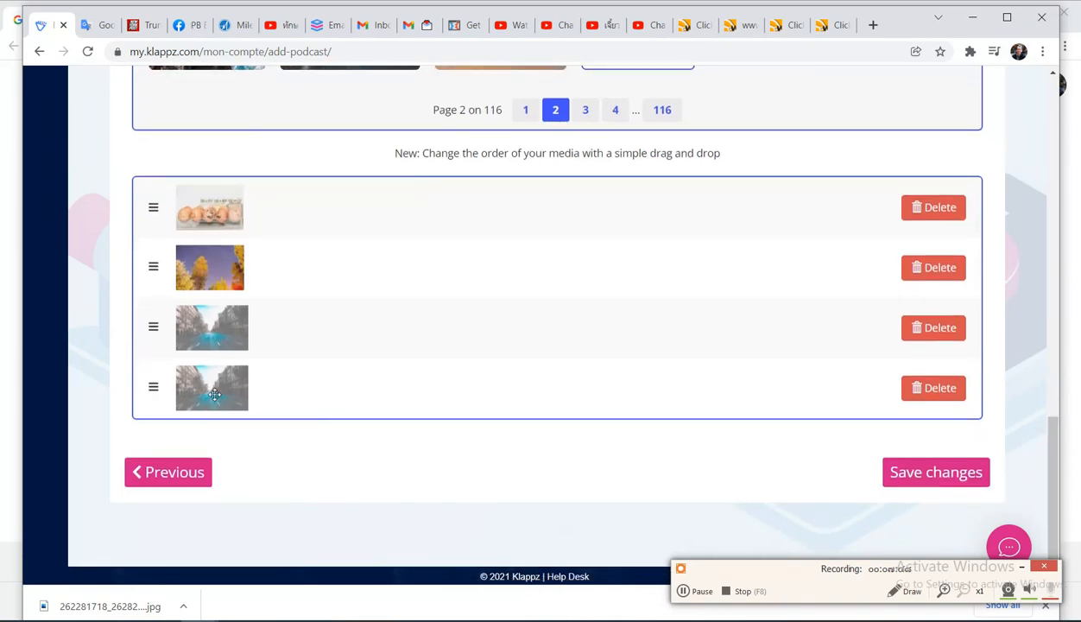
{"action": "left_click", "coordinate": [919, 394]}
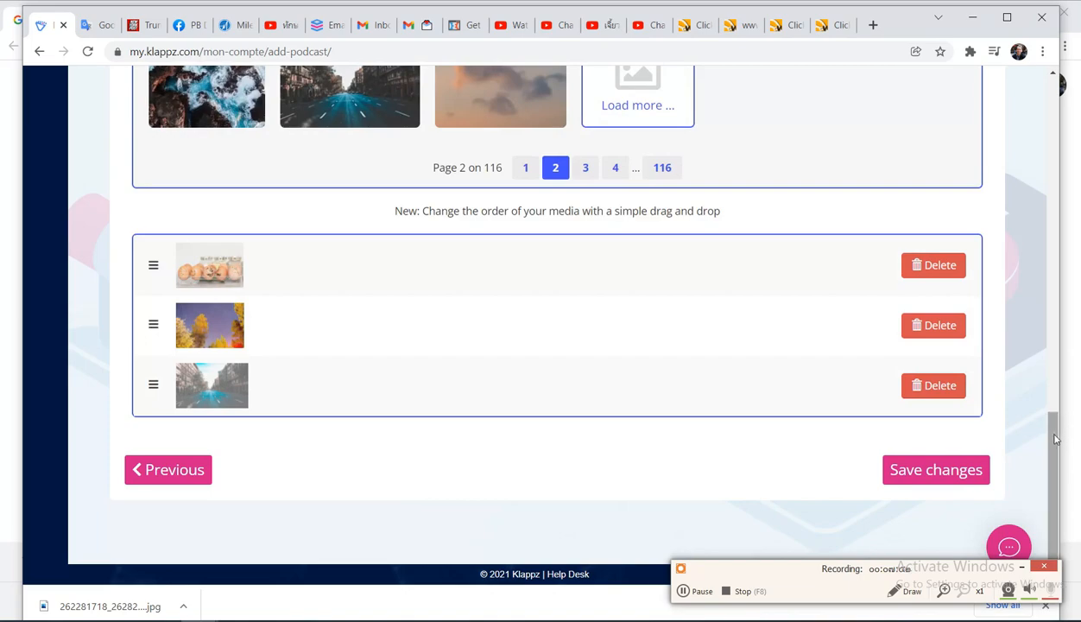
{"action": "scroll", "coordinate": [1032, 432], "scroll_direction": "up", "scroll_amount": 4}
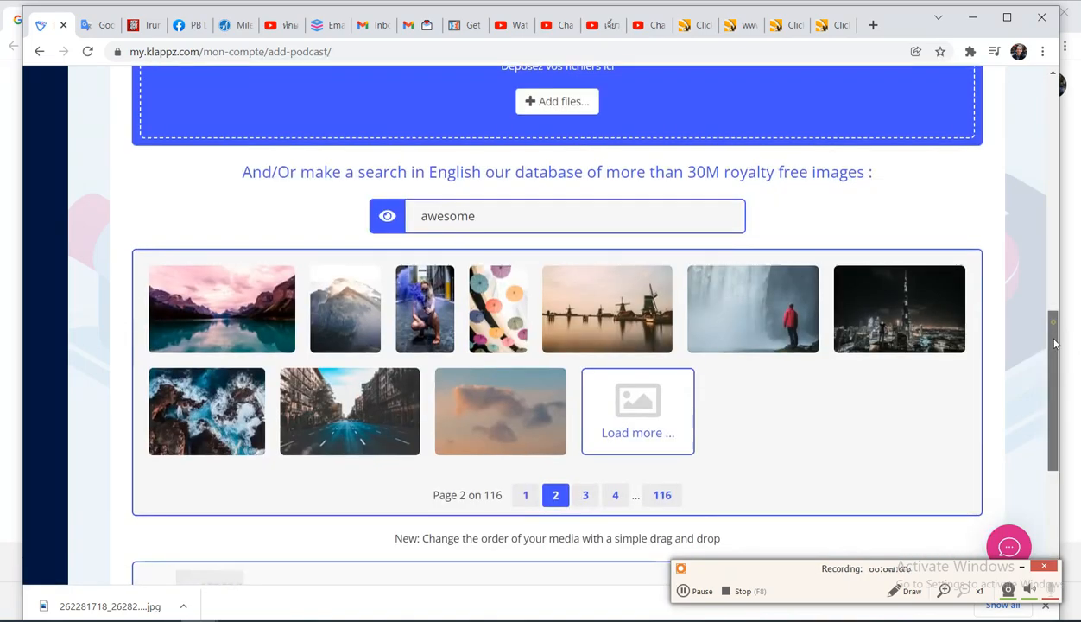
{"action": "left_click_drag", "start_coordinate": [1048, 336], "coordinate": [1054, 440]}
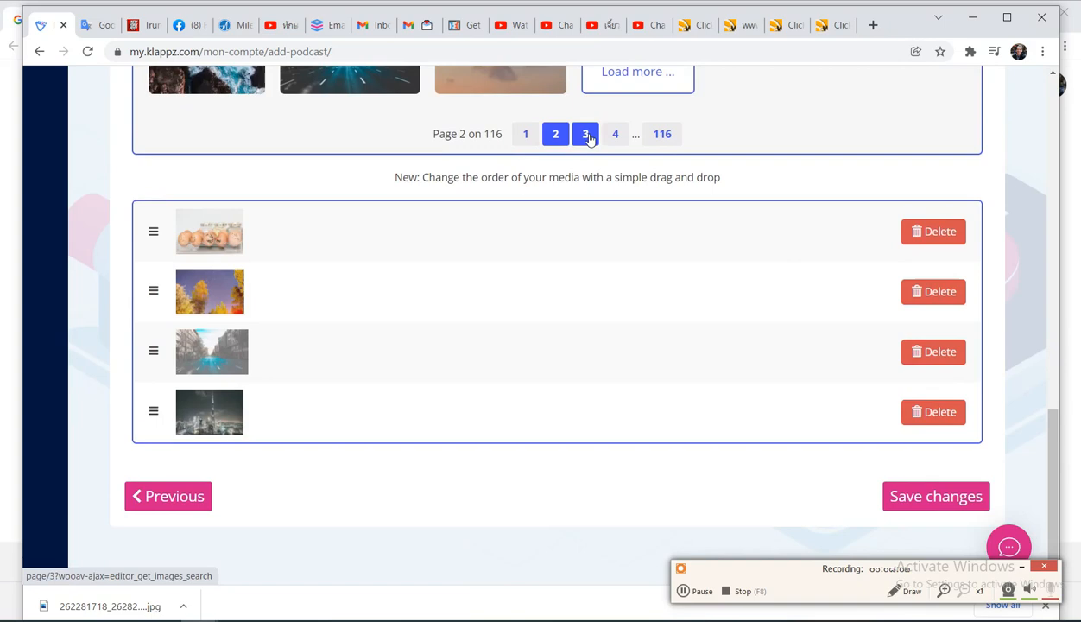
{"action": "left_click", "coordinate": [587, 135]}
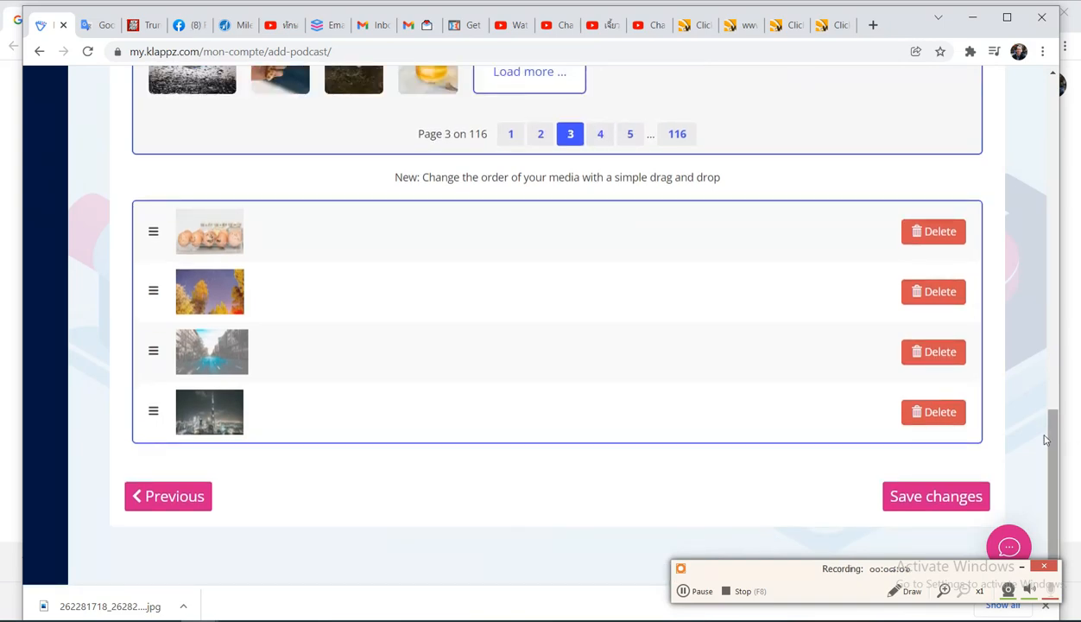
{"action": "left_click_drag", "start_coordinate": [1053, 426], "coordinate": [1067, 354]}
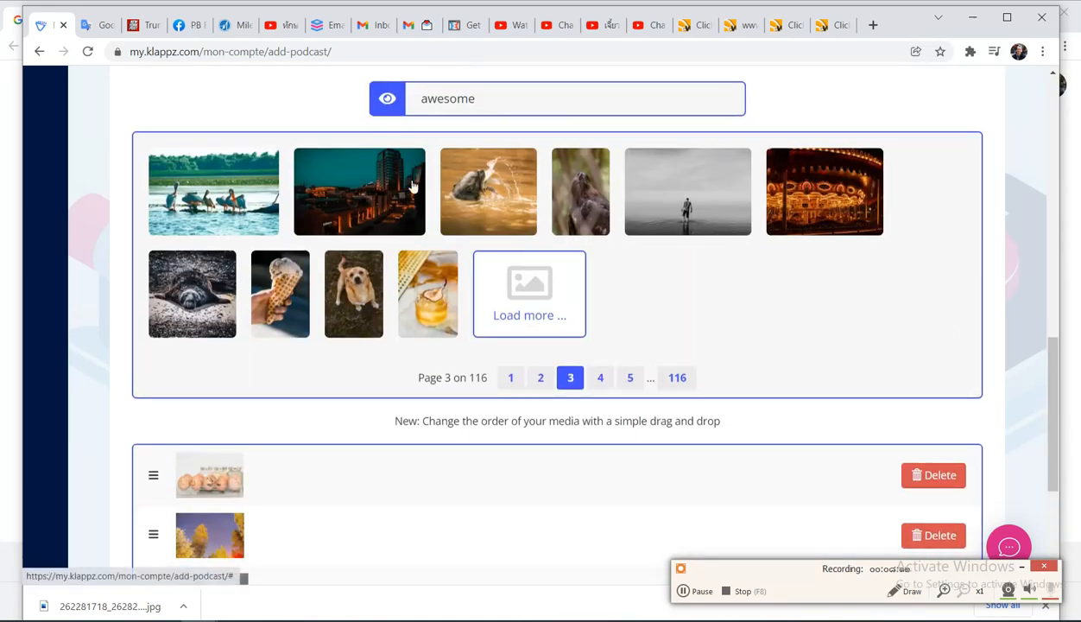
{"action": "left_click_drag", "start_coordinate": [1063, 365], "coordinate": [1064, 457]}
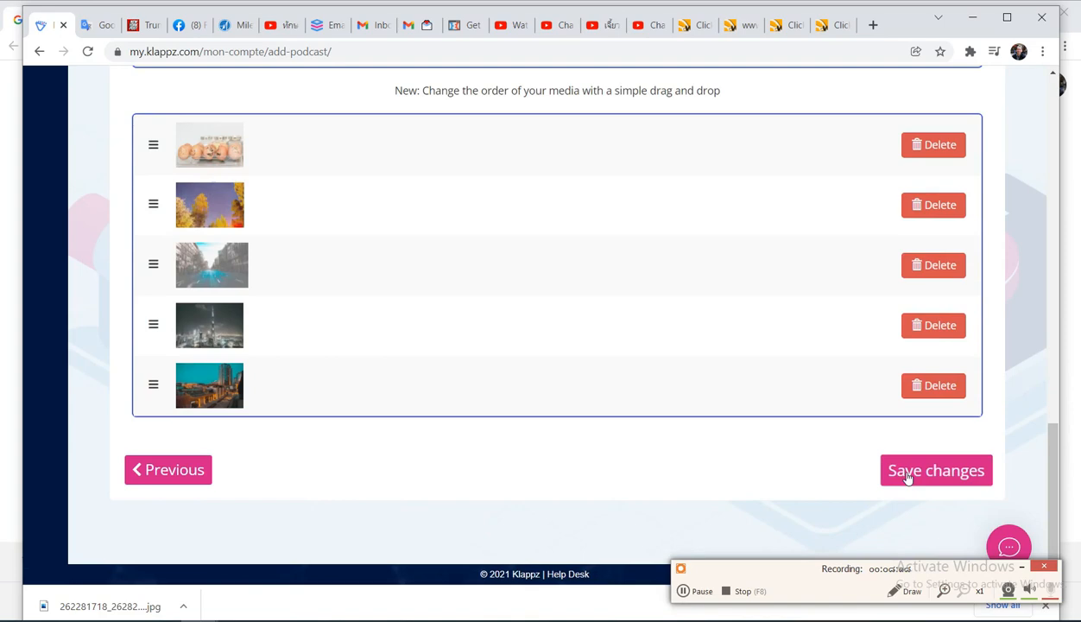
Save the podcast's media changes and send podcast #250018 for analysis
{"action": "left_click", "coordinate": [908, 470]}
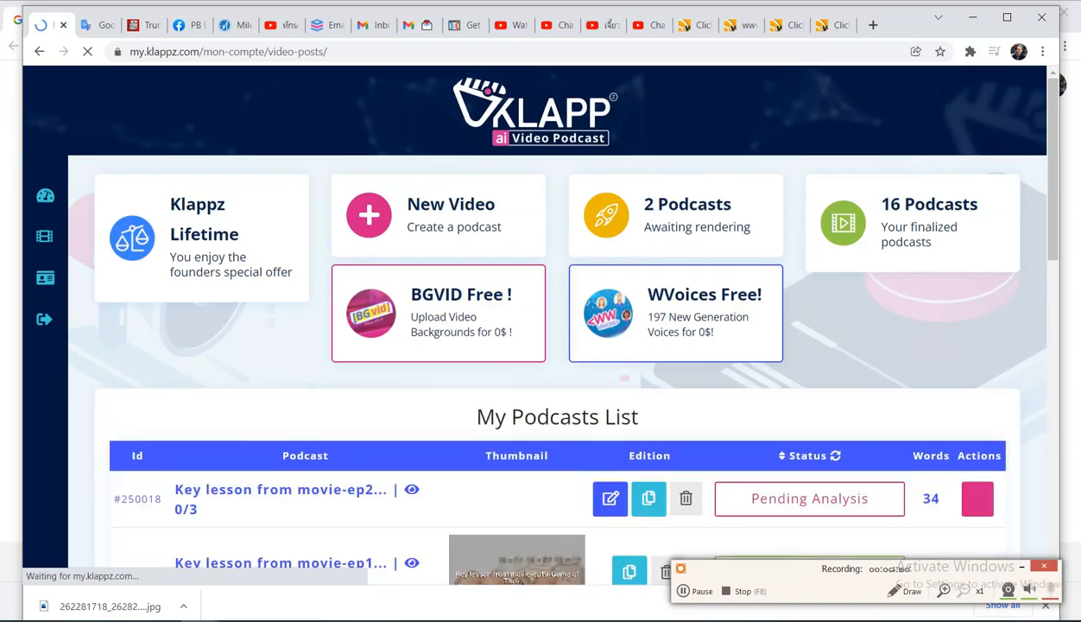
{"action": "left_click_drag", "start_coordinate": [1055, 111], "coordinate": [1055, 207]}
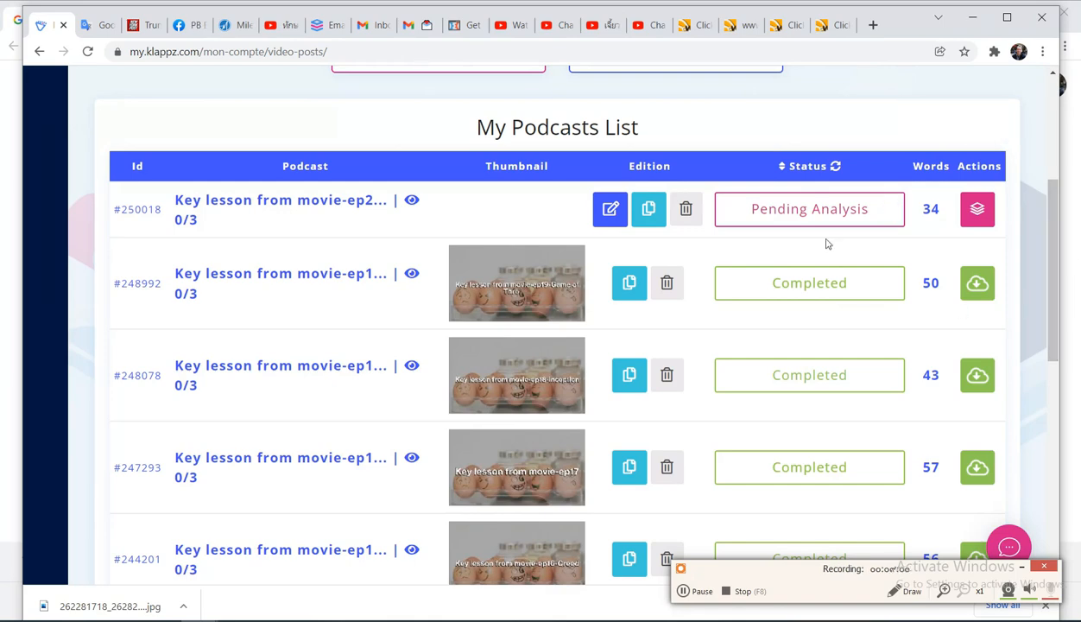
{"action": "left_click", "coordinate": [977, 212]}
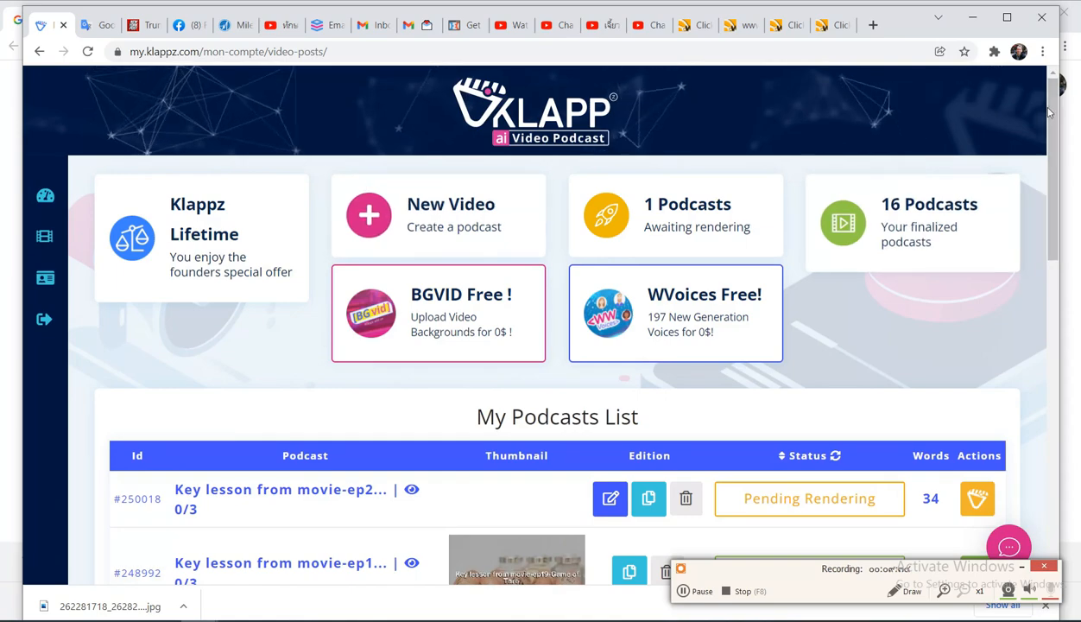
{"action": "left_click_drag", "start_coordinate": [1049, 113], "coordinate": [1057, 196]}
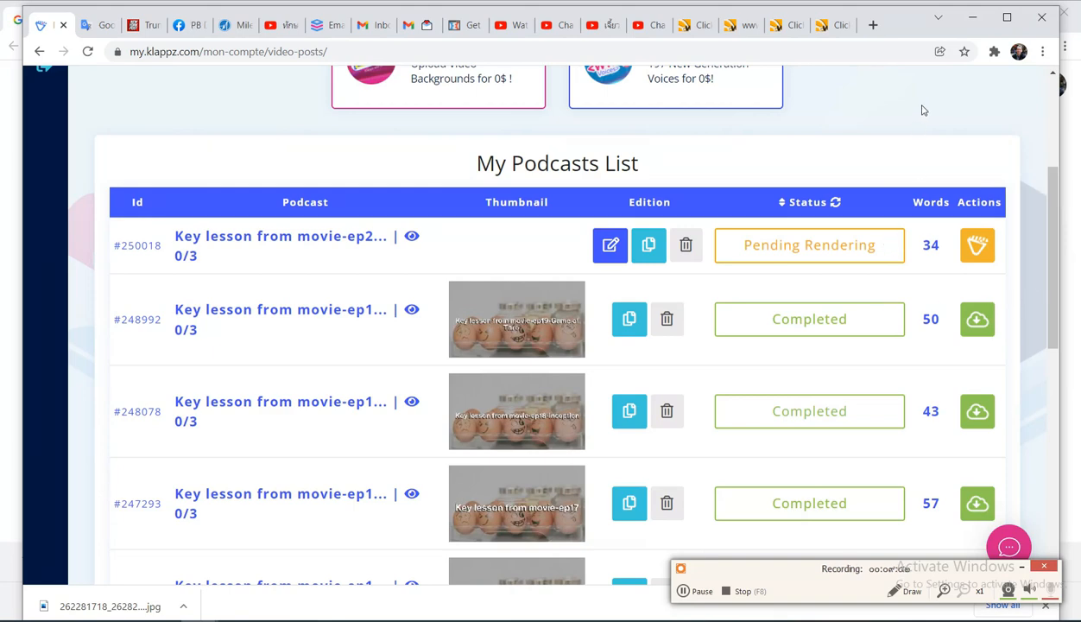
Order the final render of the Social Network episode for 34 Words
{"action": "left_click", "coordinate": [979, 249]}
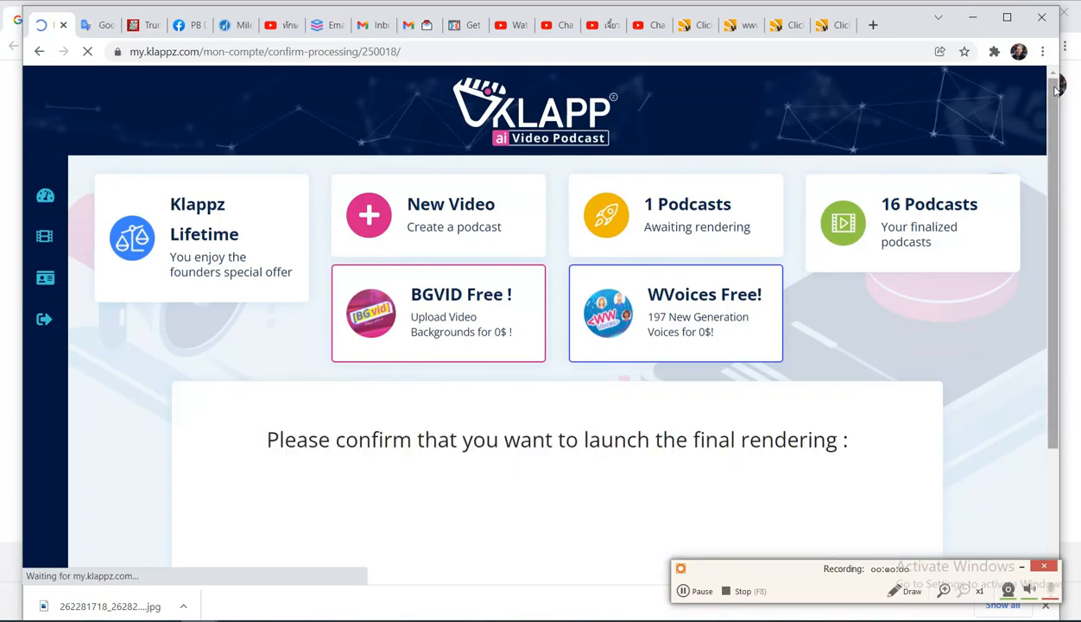
{"action": "scroll", "coordinate": [1029, 132], "scroll_direction": "down", "scroll_amount": 2}
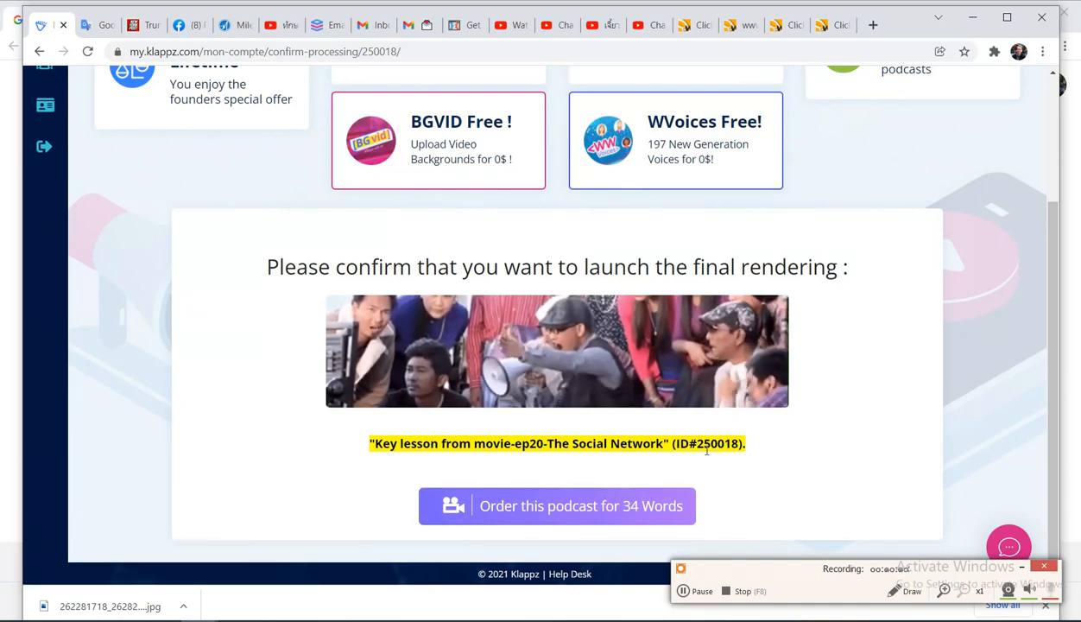
{"action": "left_click", "coordinate": [550, 509]}
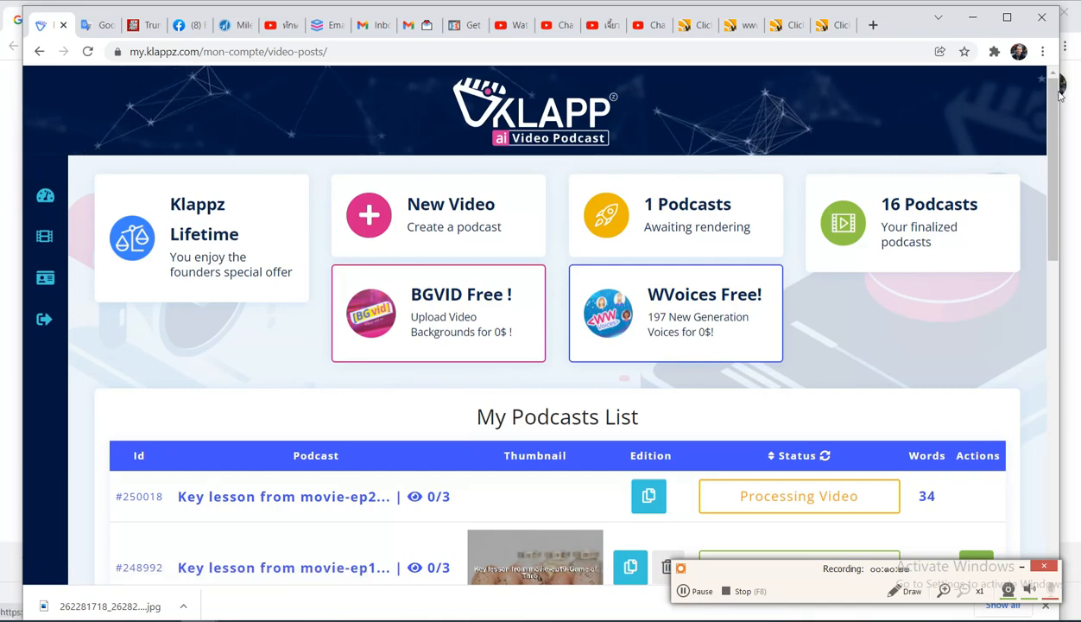
{"action": "scroll", "coordinate": [1051, 97], "scroll_direction": "down", "scroll_amount": 2}
{"action": "scroll", "coordinate": [1051, 97], "scroll_direction": "down", "scroll_amount": 1}
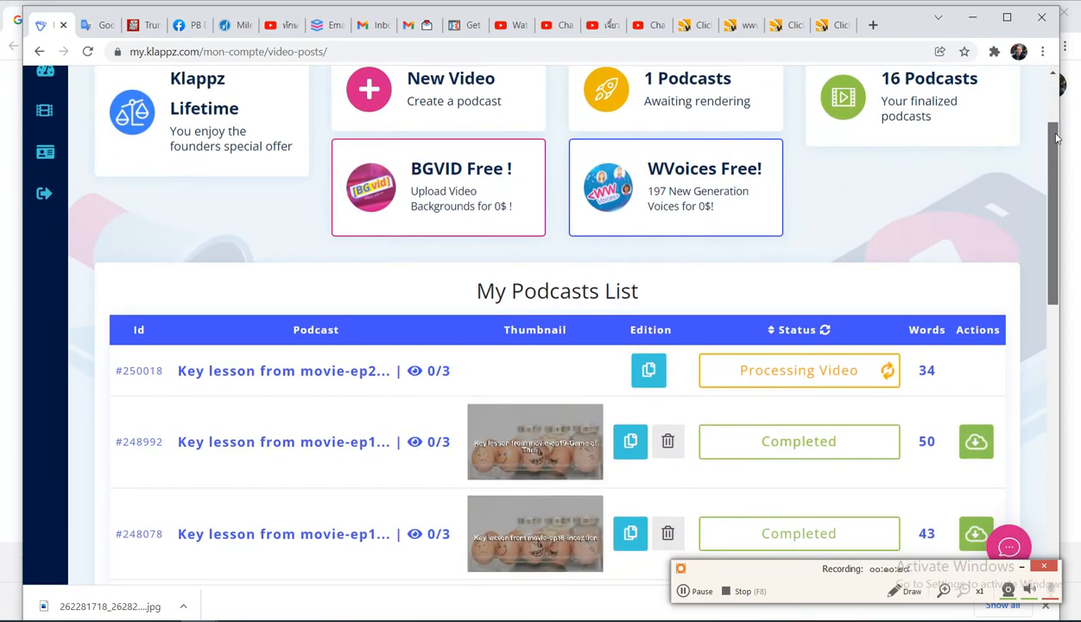
{"action": "scroll", "coordinate": [1062, 93], "scroll_direction": "up", "scroll_amount": 3}
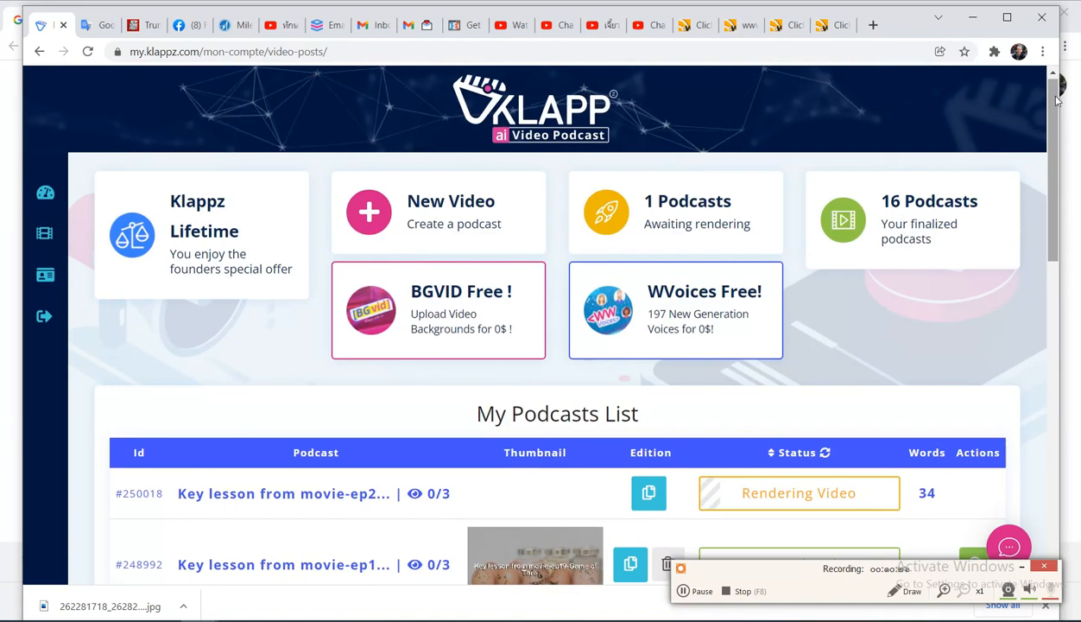
{"action": "left_click_drag", "start_coordinate": [1053, 95], "coordinate": [1056, 192]}
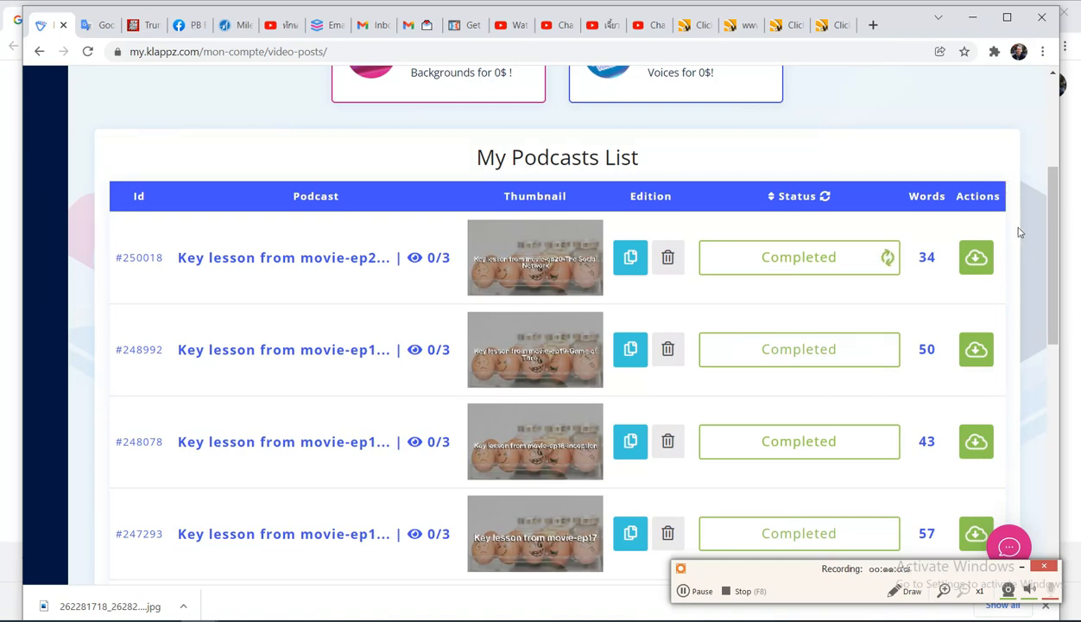
View the completed episode's rendered MP4 video in a new browser tab
{"action": "left_click", "coordinate": [975, 259]}
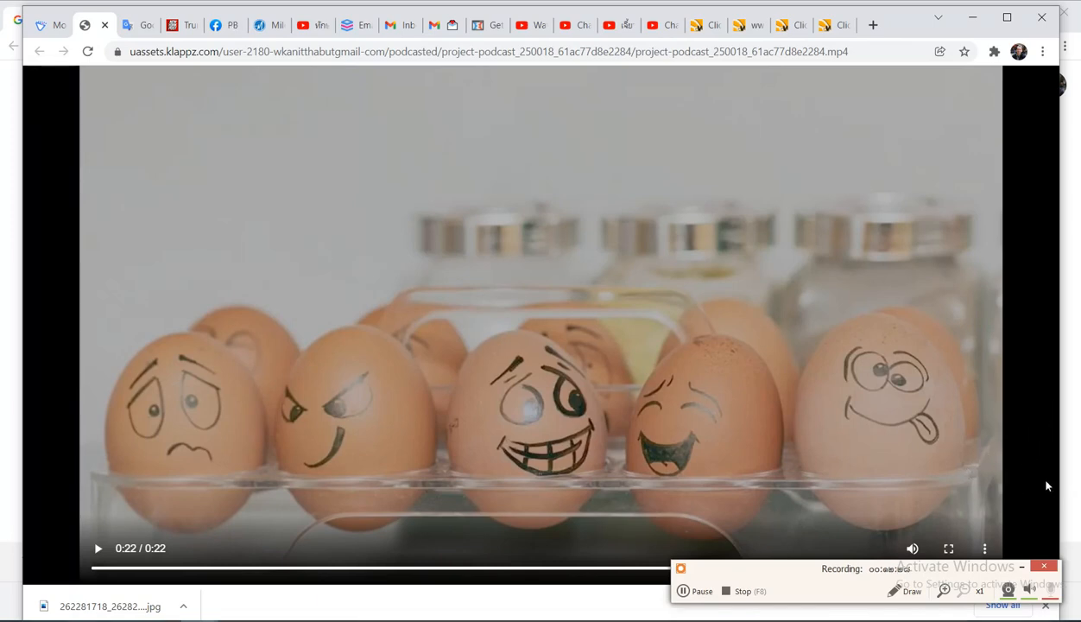
Download the rendered episode MP4 from the player menu and bring up File Explorer
{"action": "left_click", "coordinate": [985, 547]}
{"action": "left_click", "coordinate": [894, 477]}
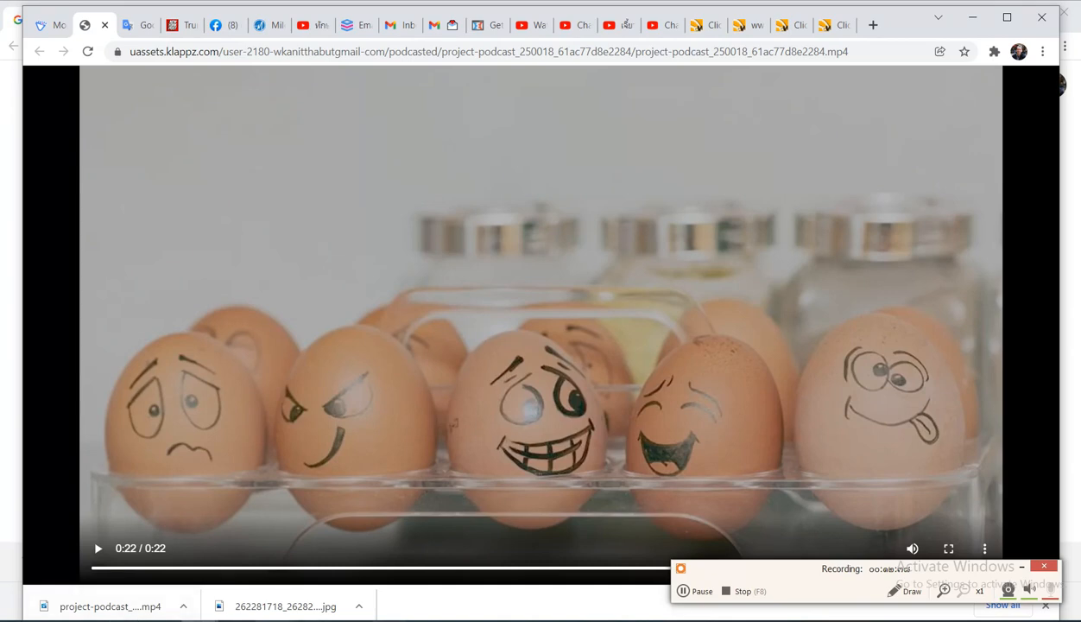
{"action": "left_click", "coordinate": [257, 576]}
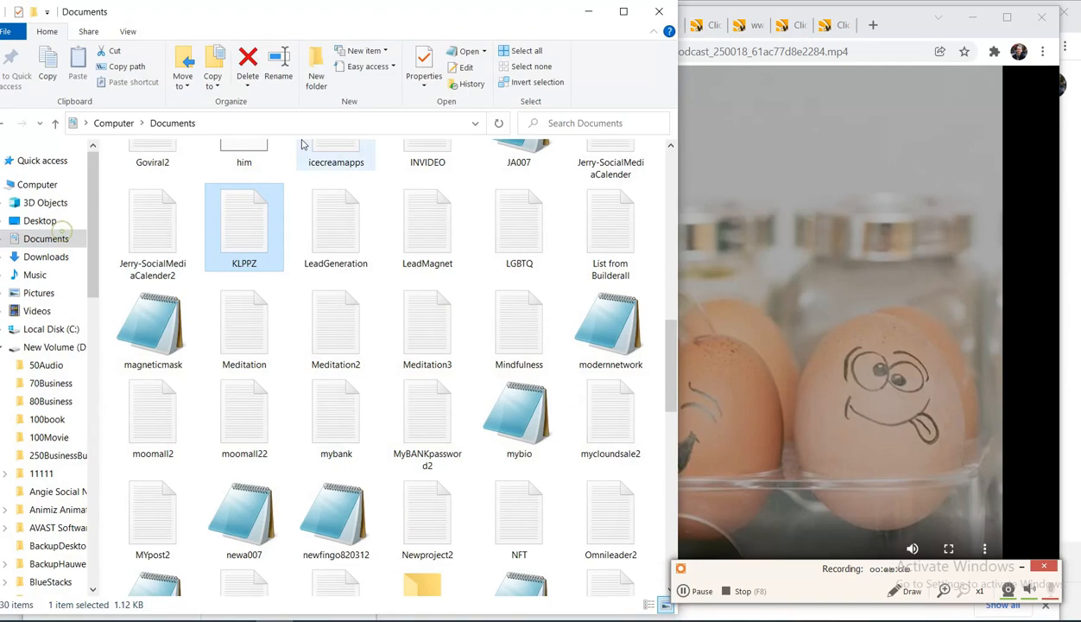
Play the downloaded project-podcast MP4 from the Downloads folder
{"action": "left_click", "coordinate": [49, 259]}
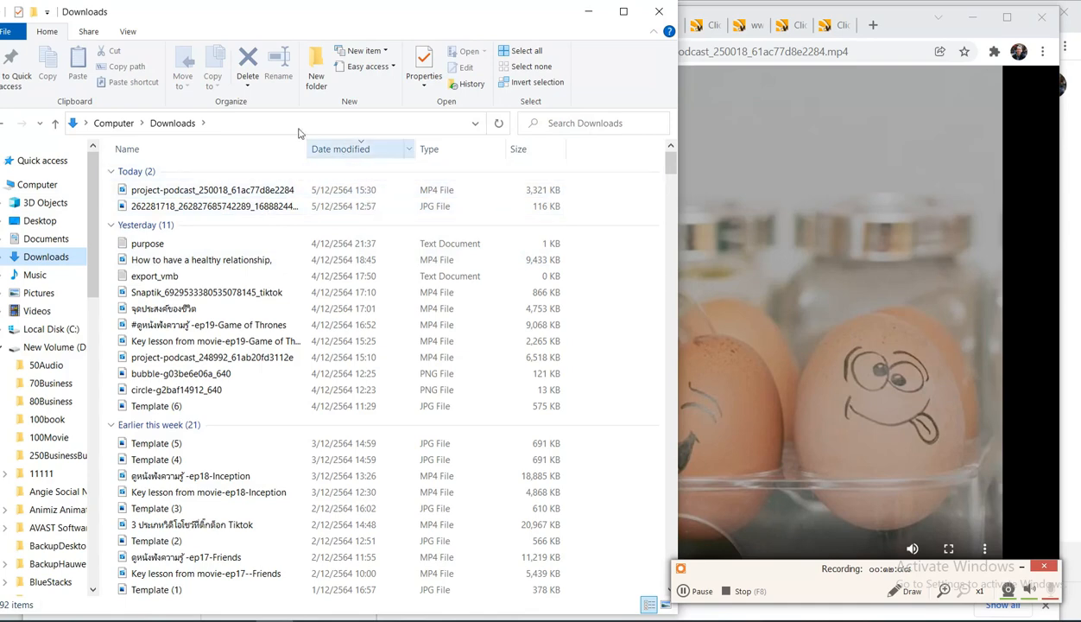
{"action": "left_click", "coordinate": [226, 192]}
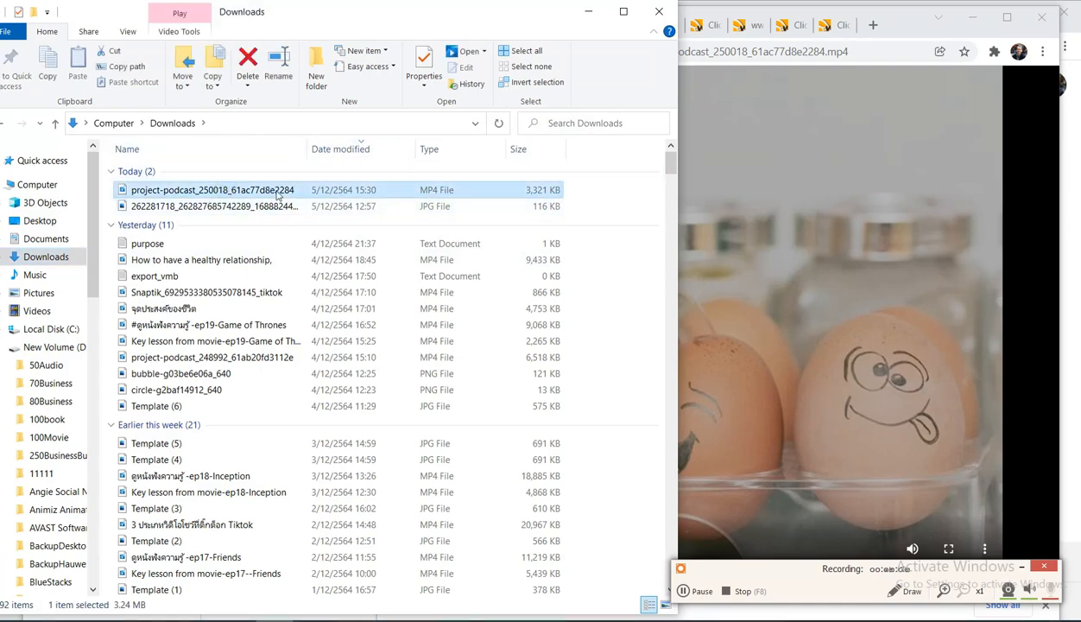
{"action": "double_click", "coordinate": [198, 195]}
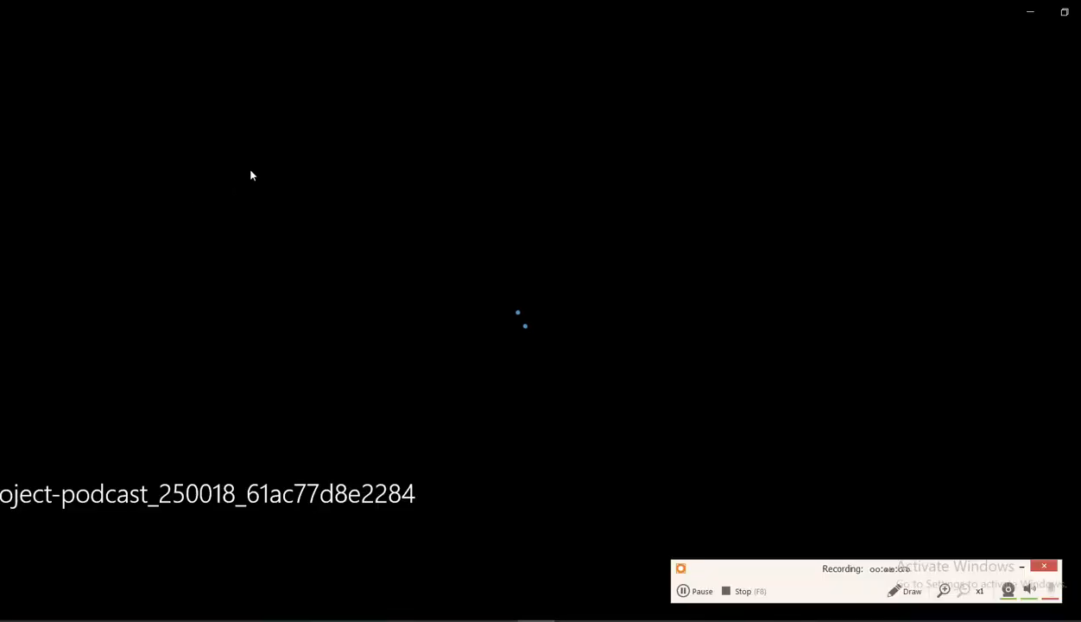